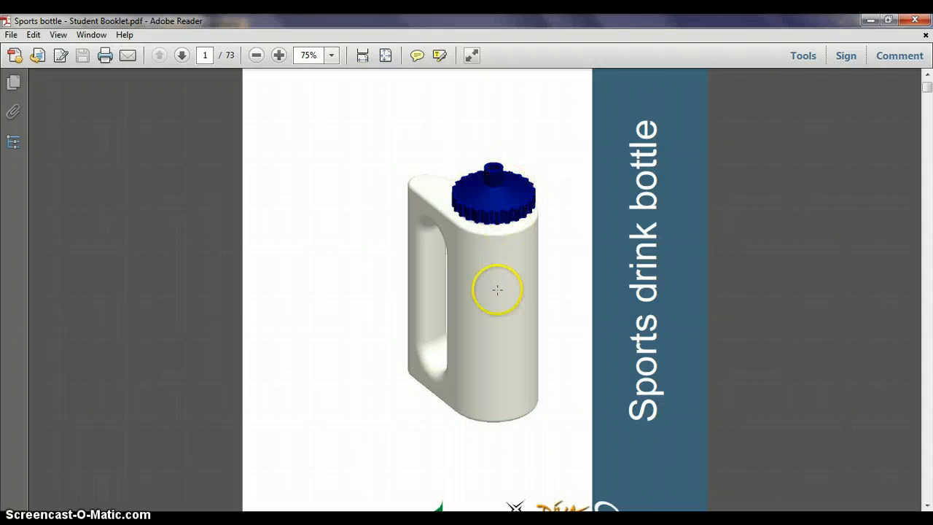
Look through the Sports bottle student booklet from the cover to Task one on setting the working directory.
scroll(482, 277, "down", 10)
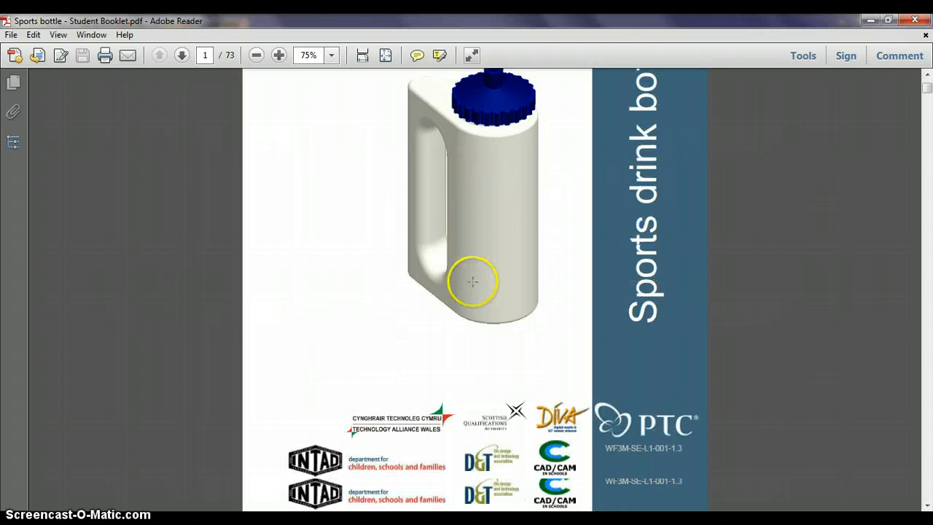
scroll(464, 295, "down", 15)
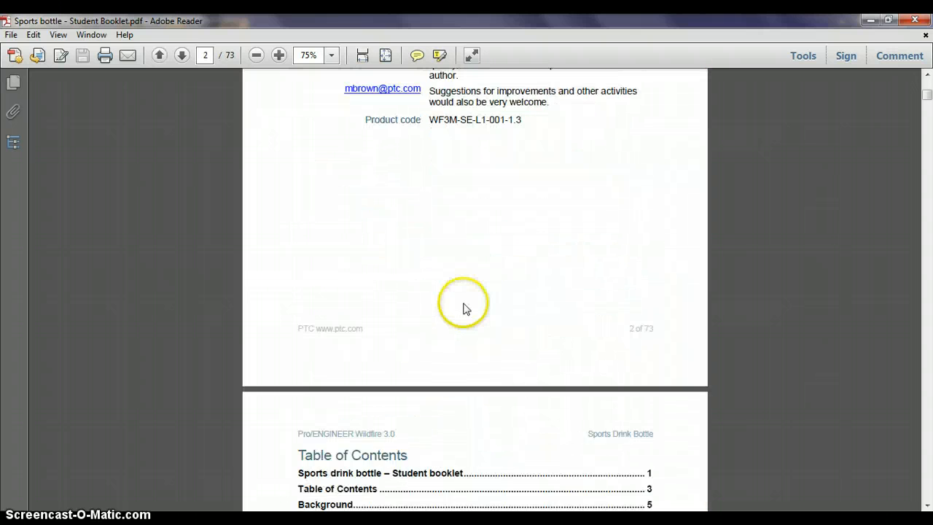
scroll(464, 310, "down", 15)
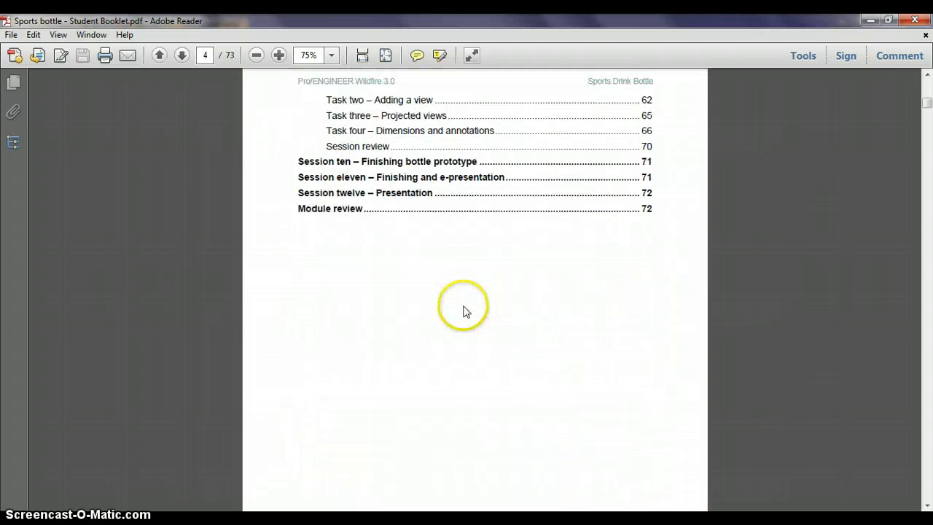
scroll(464, 309, "down", 15)
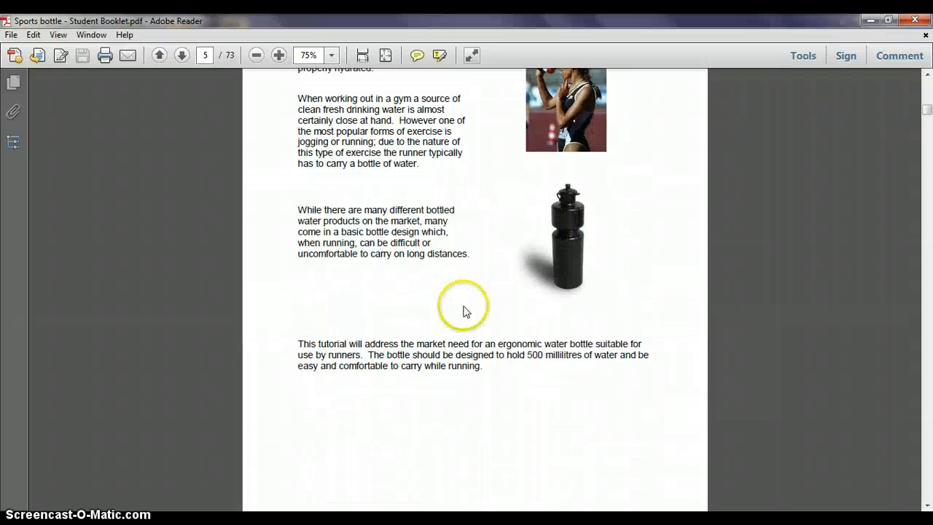
scroll(464, 312, "down", 15)
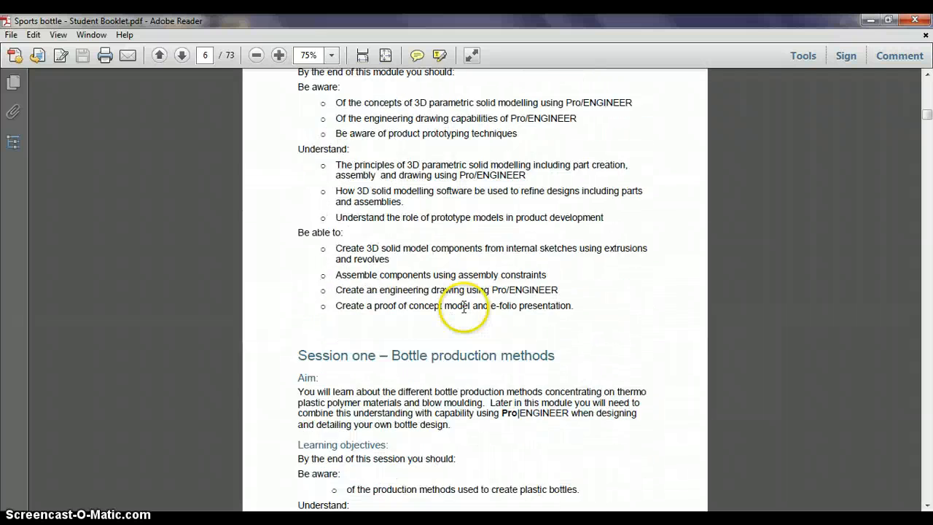
scroll(466, 313, "down", 15)
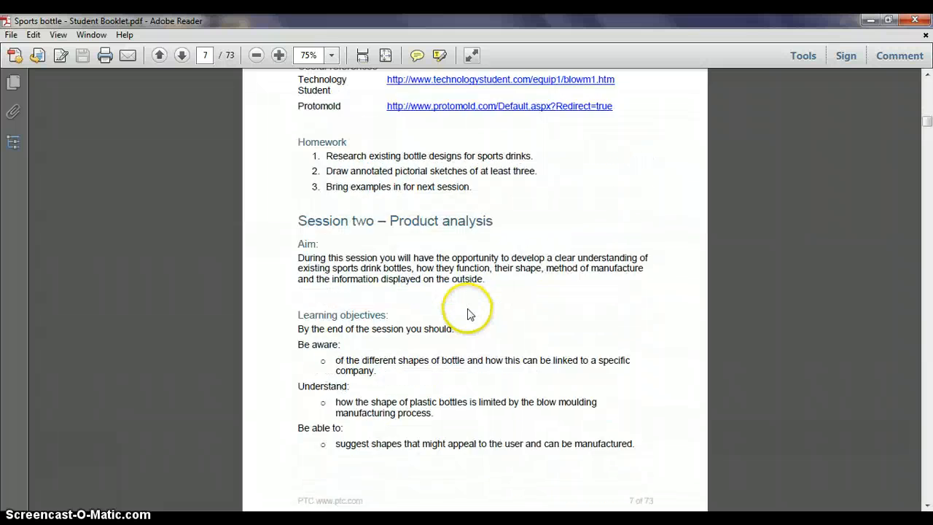
scroll(468, 307, "down", 15)
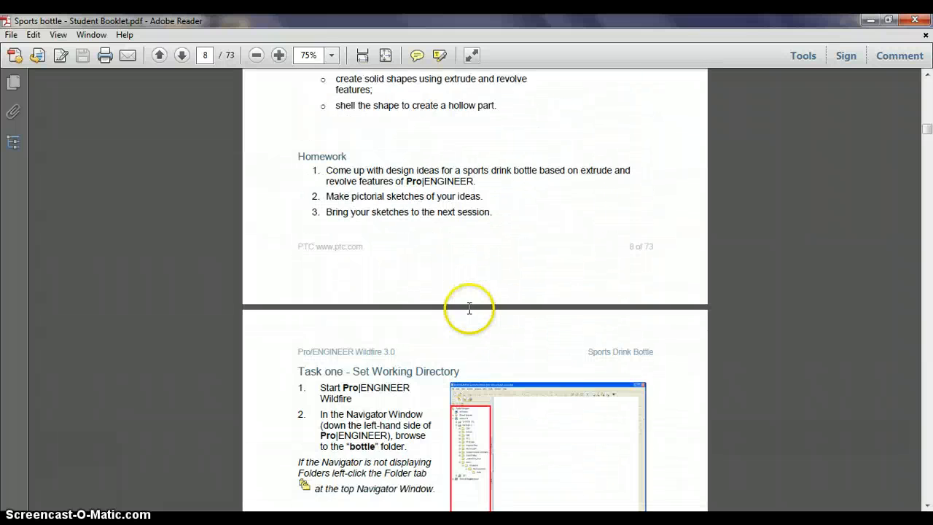
scroll(469, 309, "down", 1)
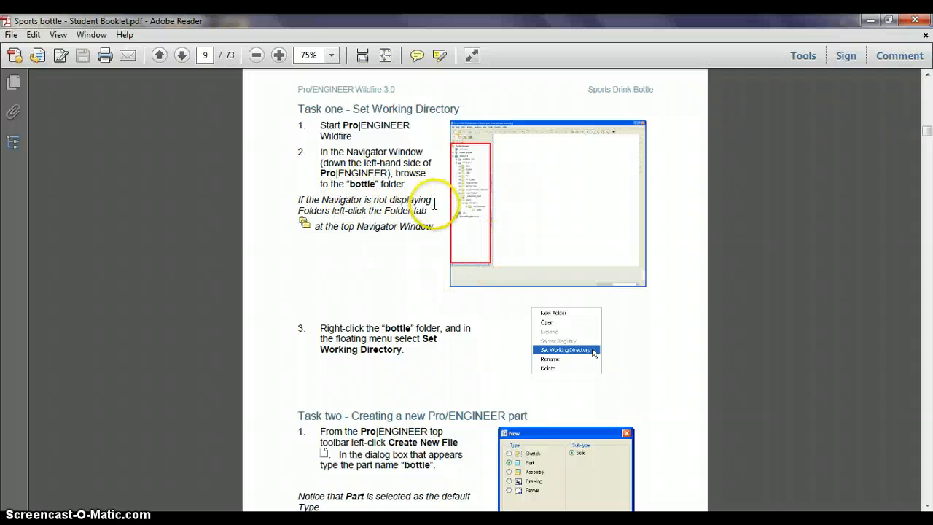
Read the booklet's tasks on creating a new part and the basic bottle feature, and switch to Creo Elements/Pro.
scroll(420, 280, "down", 5)
scroll(421, 284, "down", 20)
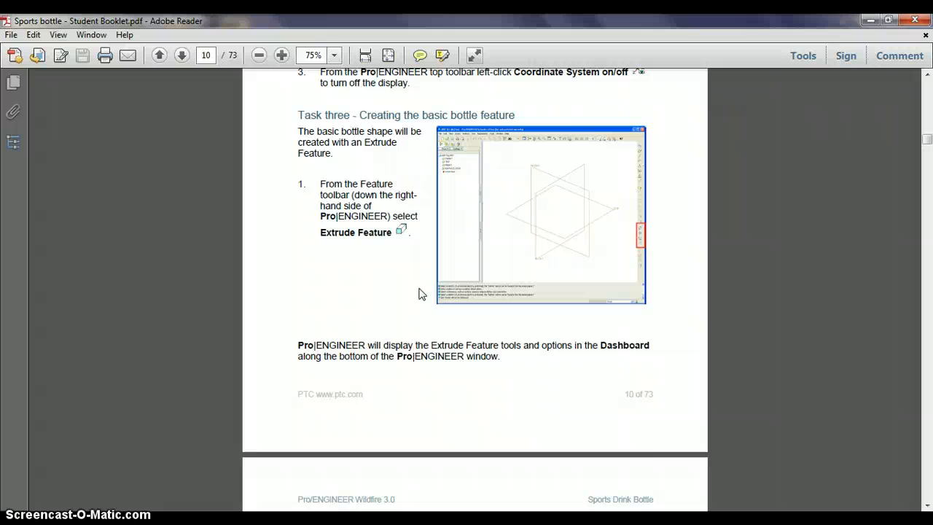
scroll(419, 294, "down", 1)
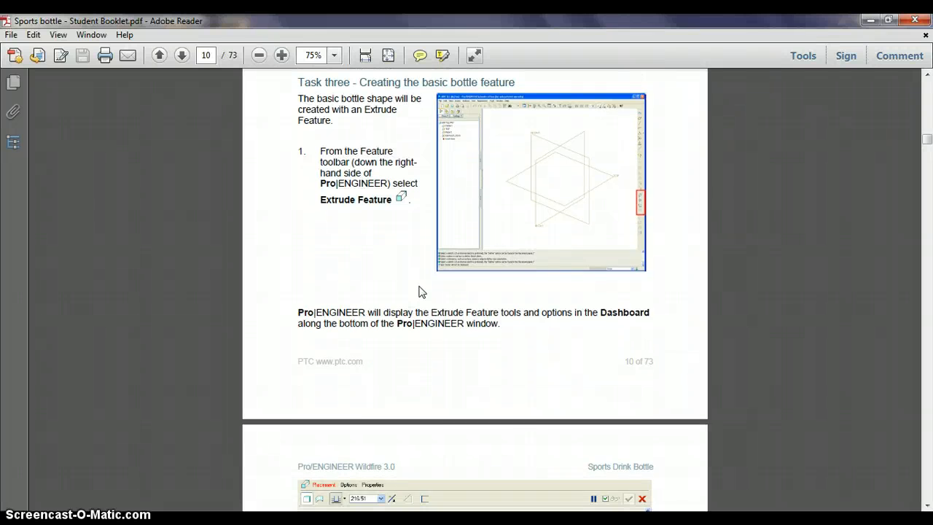
scroll(421, 292, "up", 2)
scroll(420, 292, "down", 4)
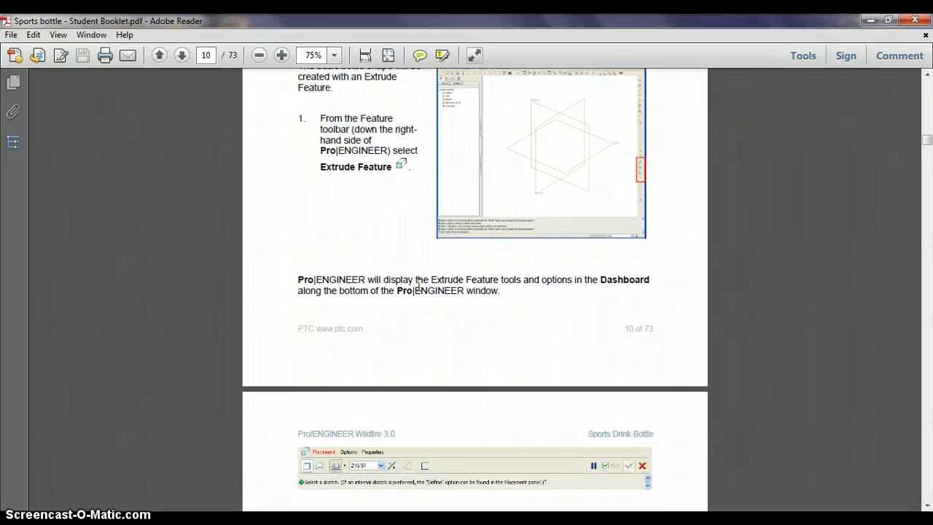
scroll(419, 284, "down", 7)
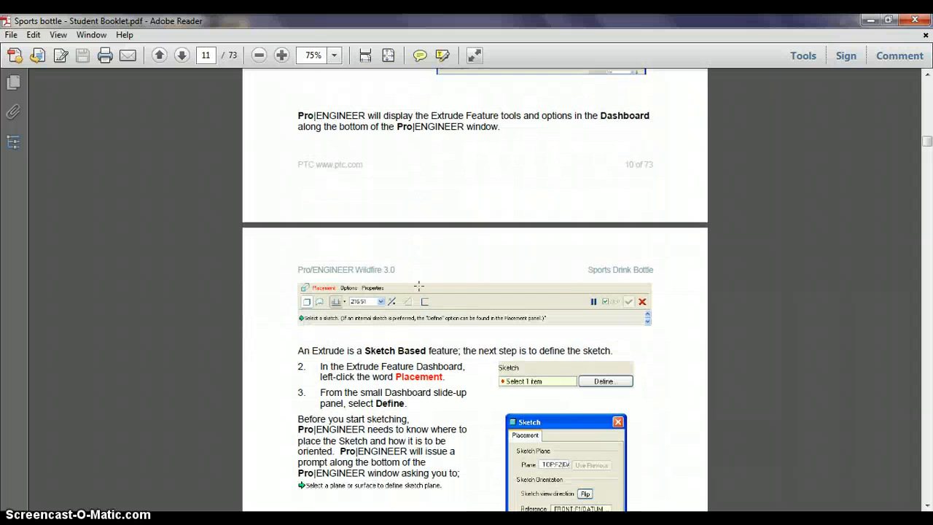
scroll(419, 286, "up", 12)
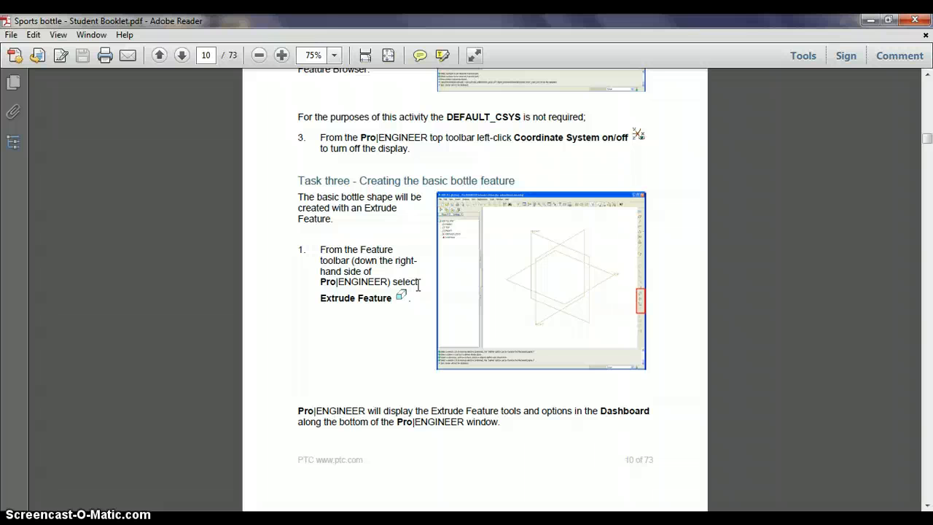
left_click(871, 21)
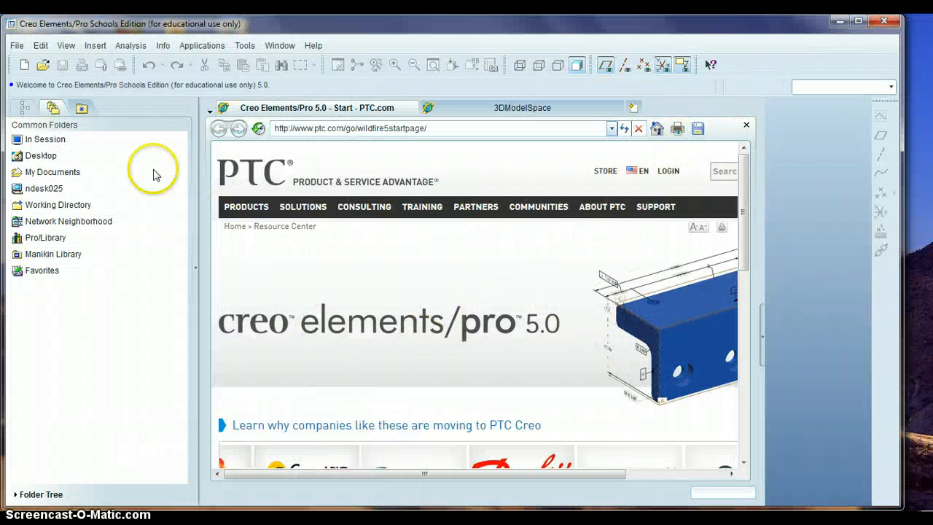
left_click(16, 46)
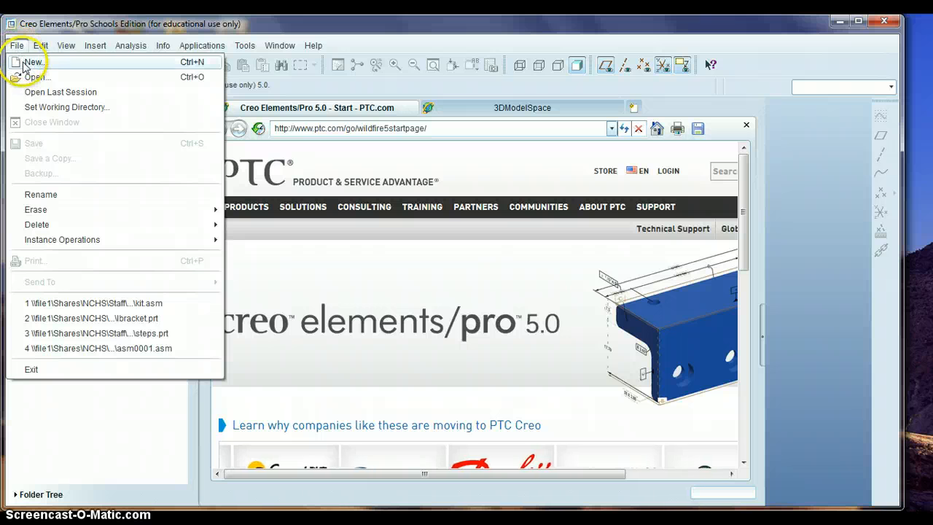
left_click(30, 108)
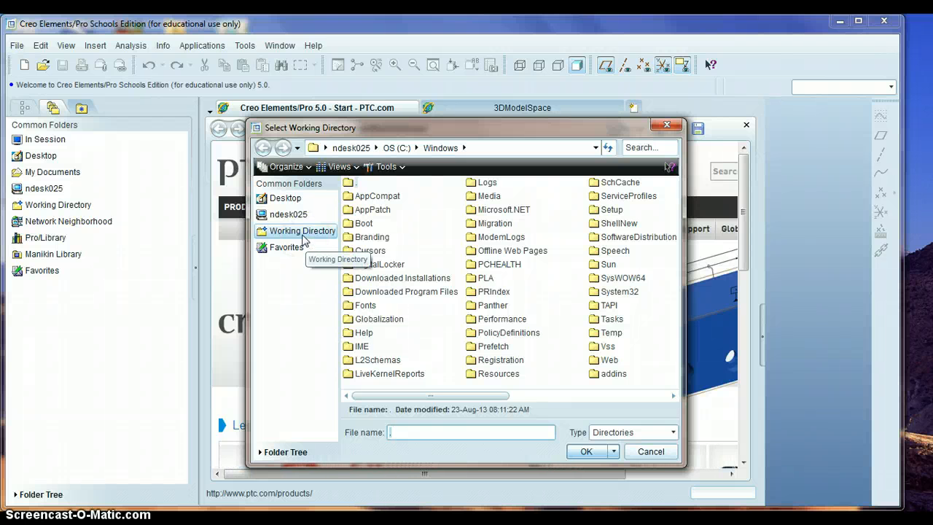
left_click(288, 216)
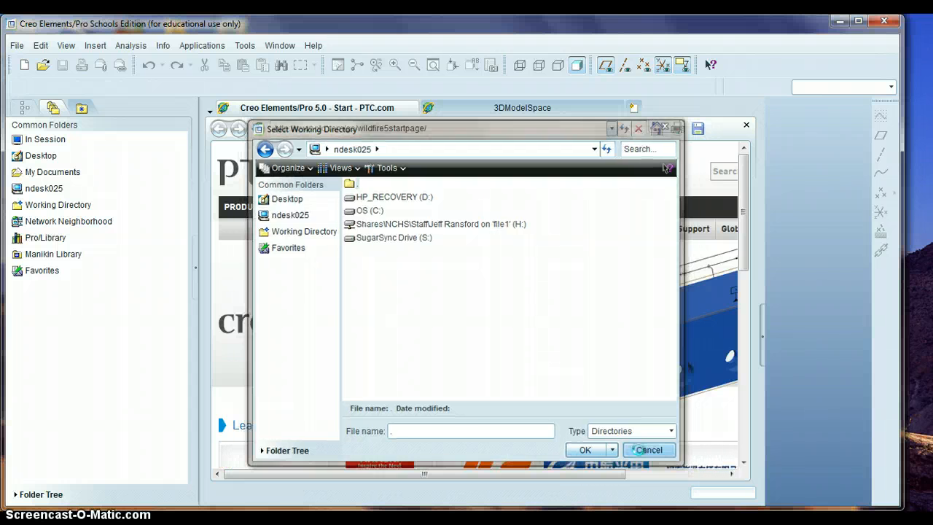
left_click(643, 453)
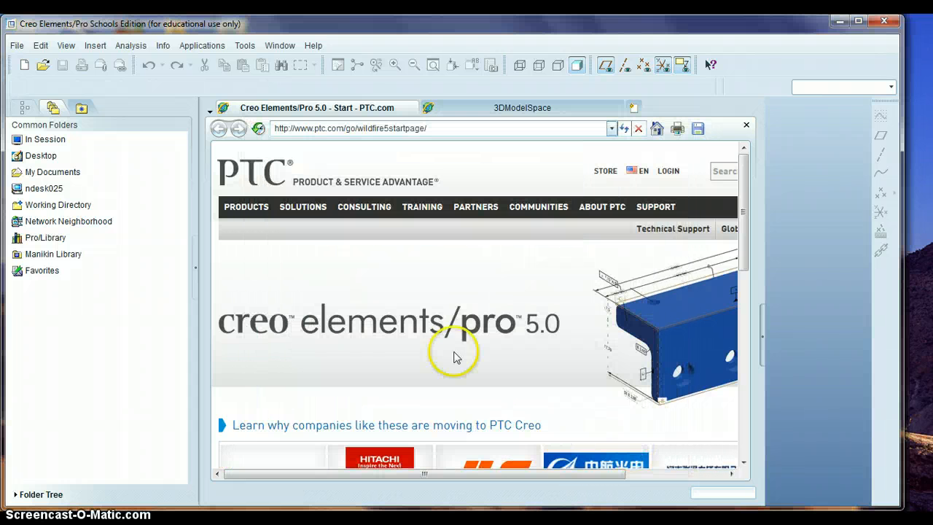
Create a new solid part named bottle using the default template.
left_click(25, 68)
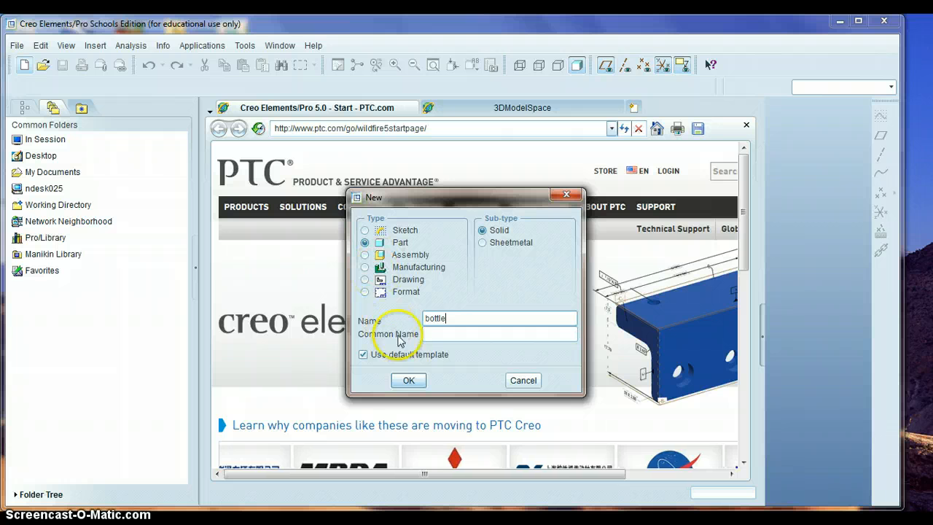
left_click(409, 380)
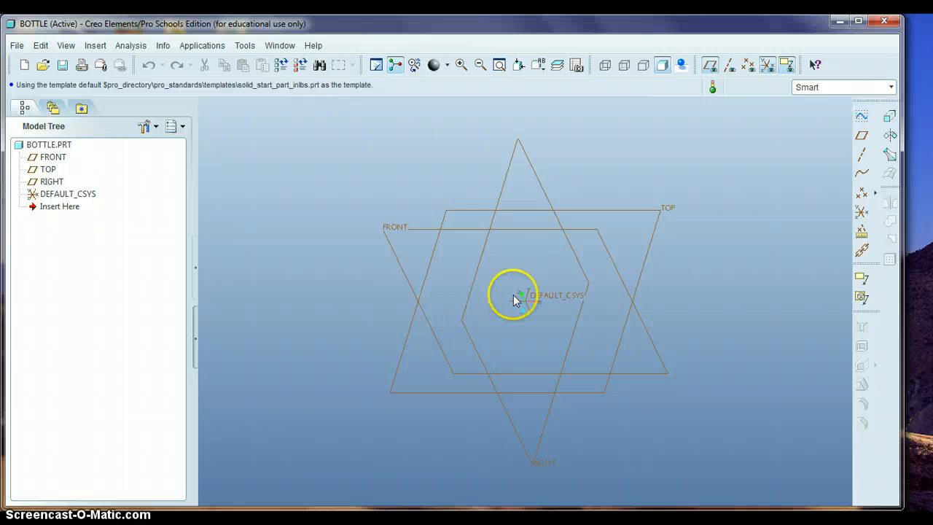
Start an Extrude feature and open its sketch on the TOP plane, with FRONT as the reference and Bottom orientation.
left_click(888, 118)
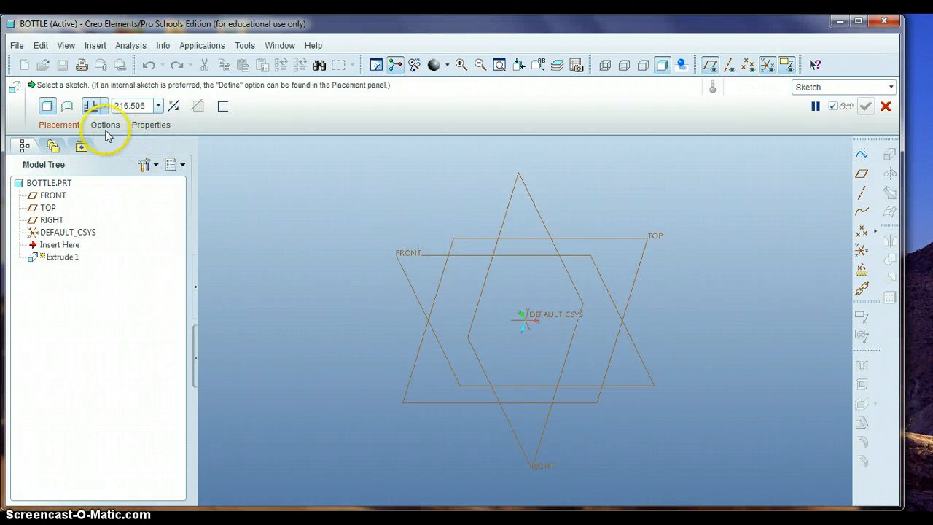
left_click(61, 128)
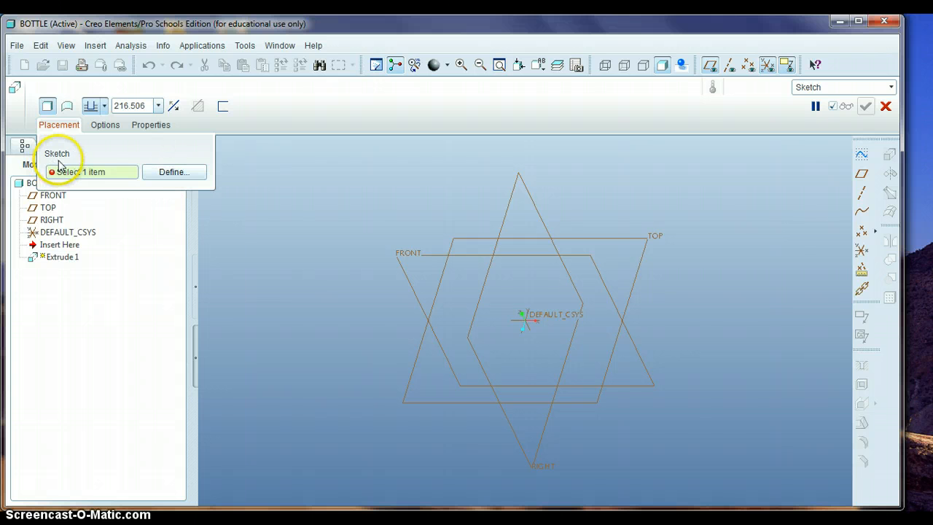
left_click(168, 173)
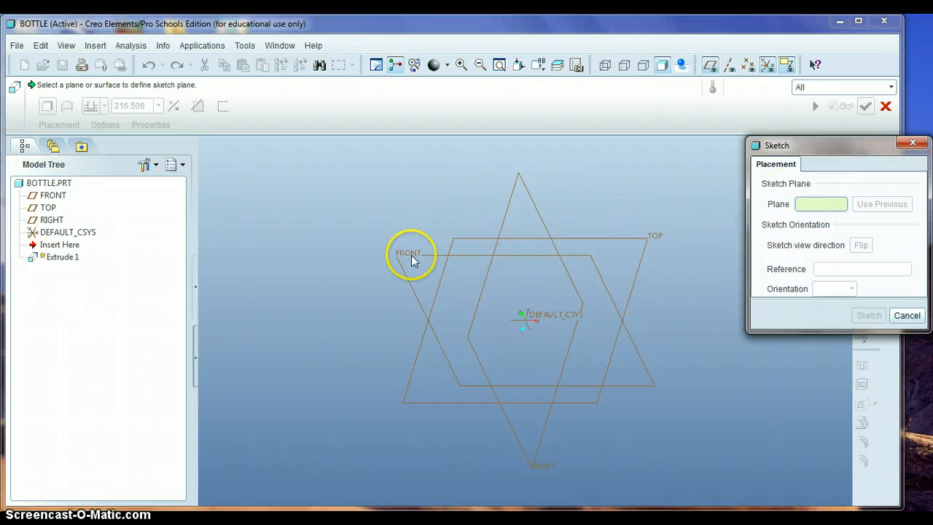
left_click(652, 242)
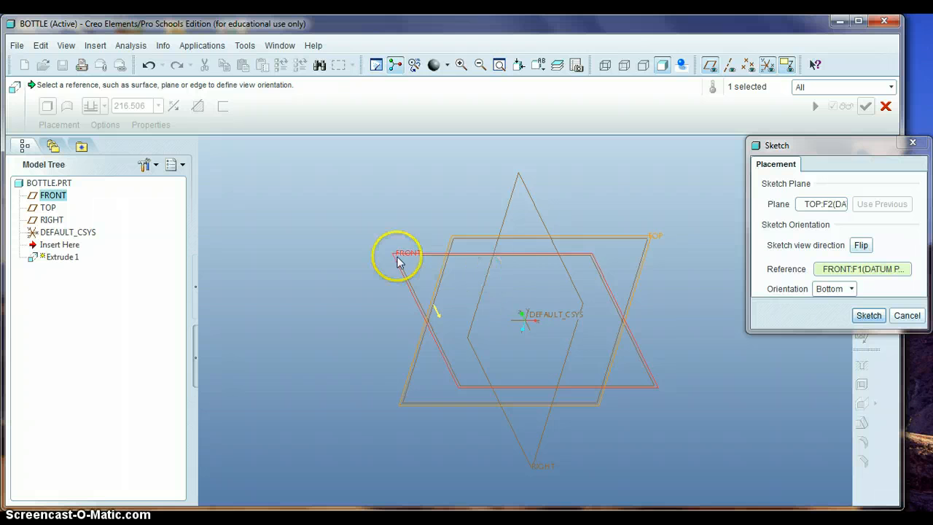
left_click(869, 317)
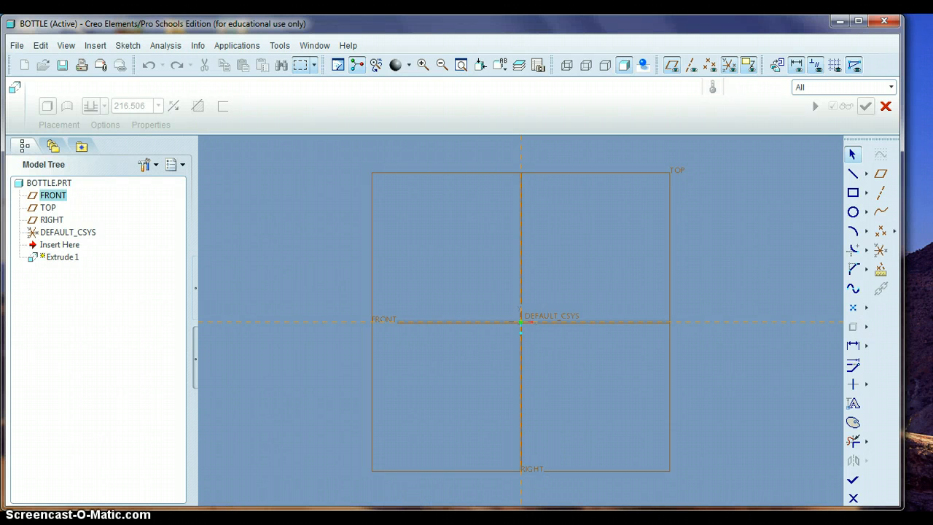
Switch to the booklet in Adobe Reader and read the sketch setup and circle instructions on pages 11 to 13.
left_click(295, 519)
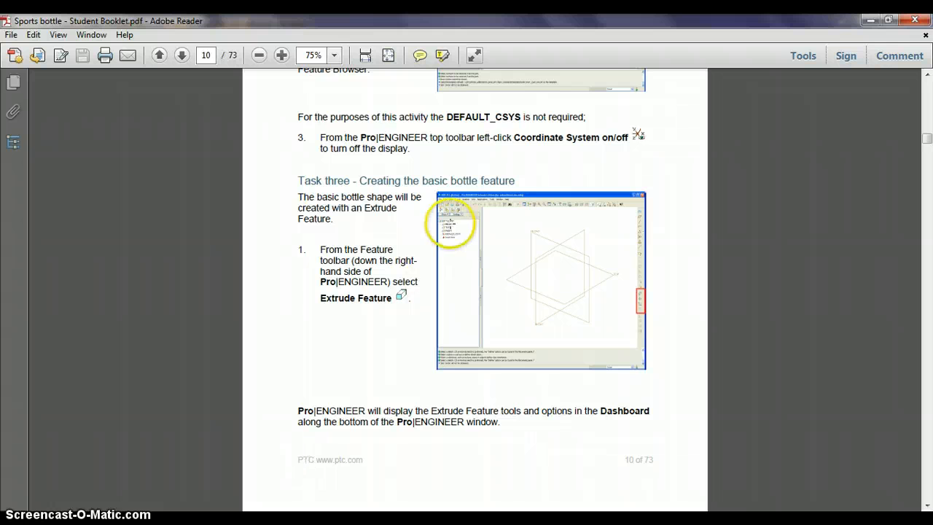
scroll(407, 257, "down", 1)
scroll(407, 257, "down", 12)
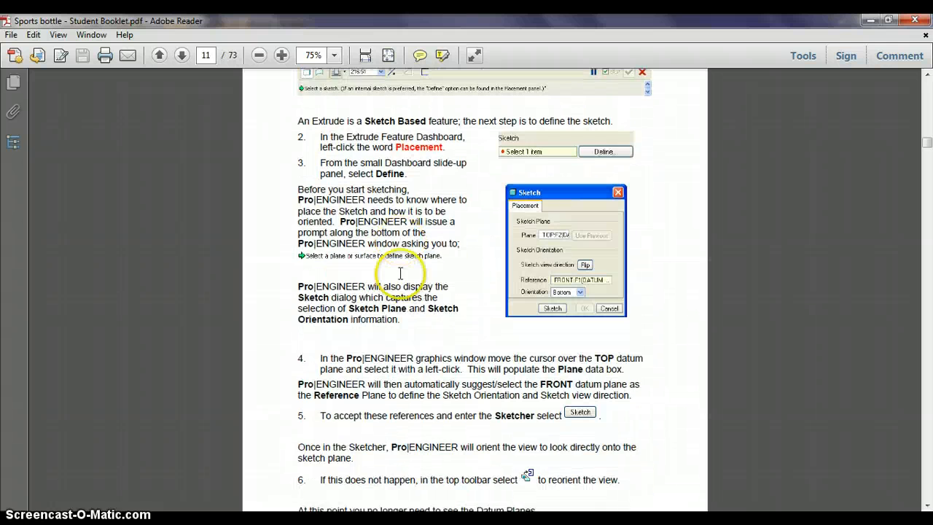
scroll(401, 278, "down", 14)
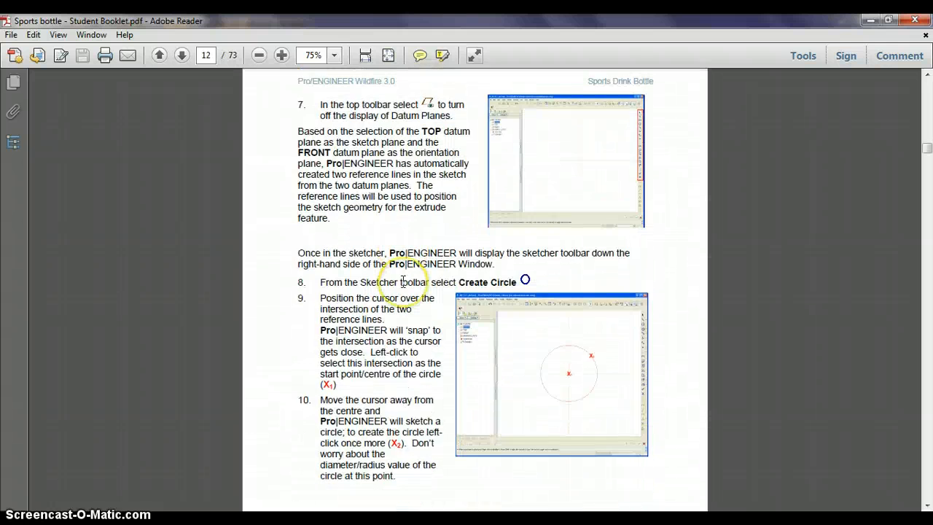
scroll(402, 278, "down", 1)
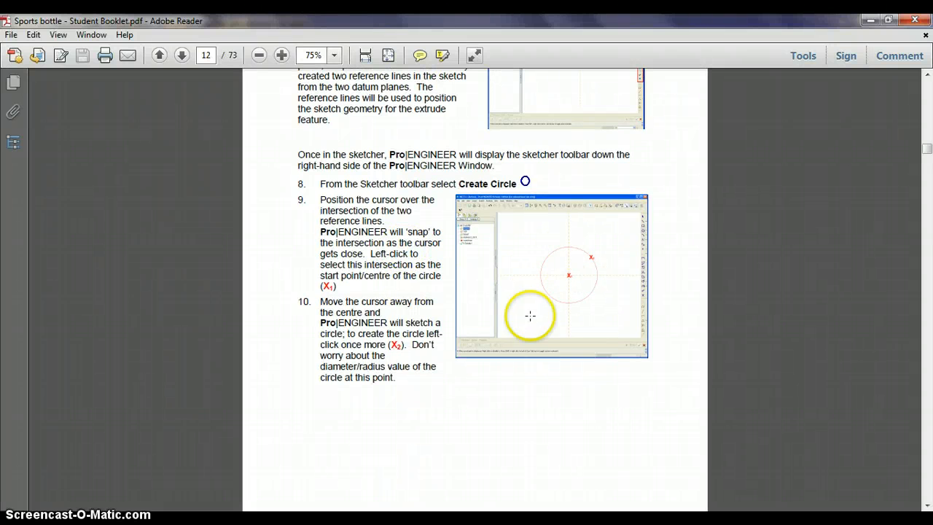
scroll(478, 348, "down", 6)
scroll(475, 347, "down", 6)
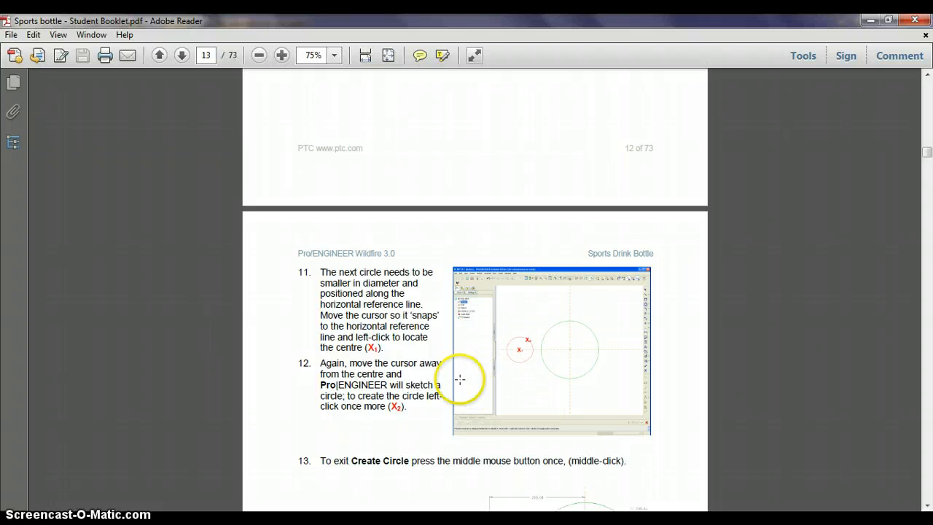
scroll(510, 352, "up", 13)
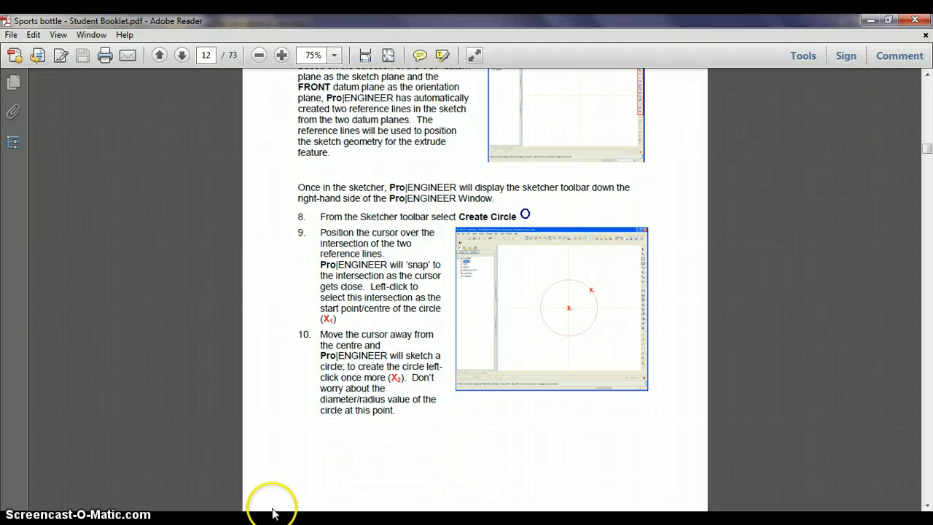
Back in Creo Elements/Pro, sketch a circle centred on the reference intersection and a smaller one on the horizontal reference to its left.
left_click(873, 23)
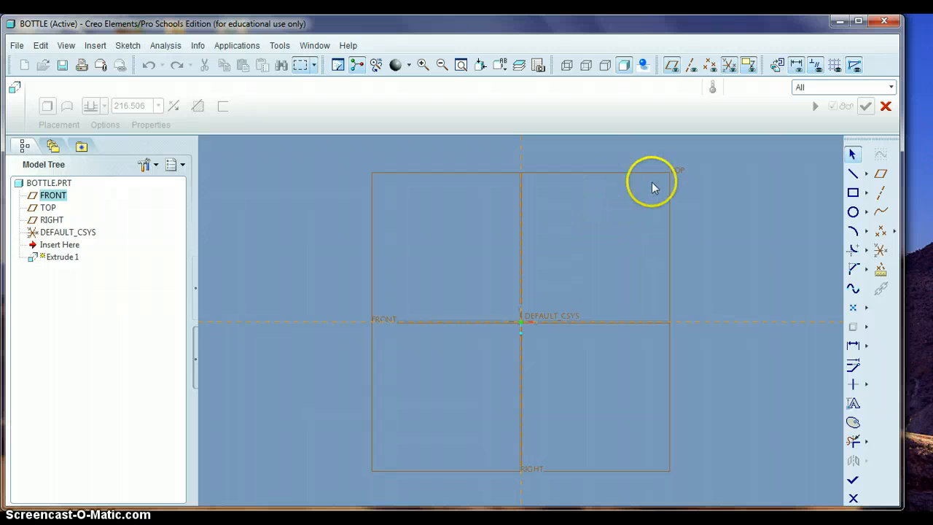
left_click(855, 213)
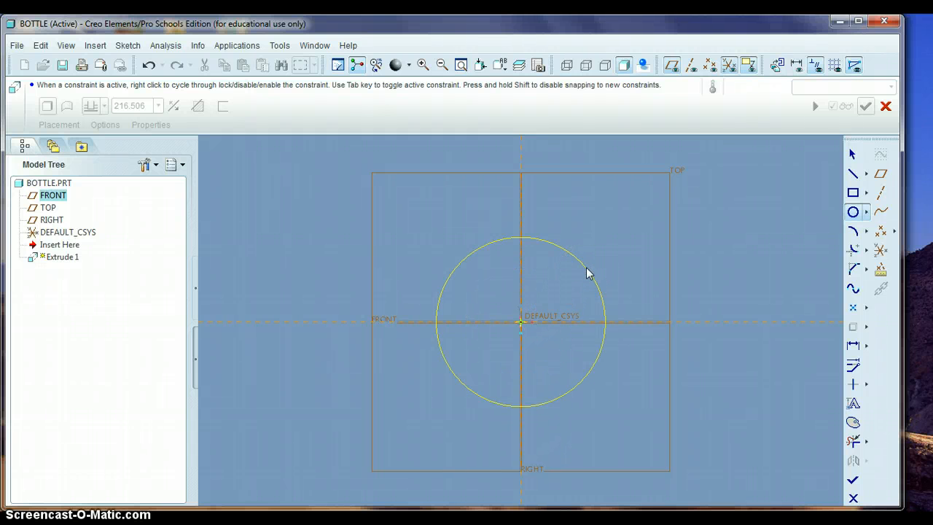
mouse_move(571, 270)
left_mouse_down()
mouse_move(552, 278)
mouse_move(564, 282)
left_mouse_up()
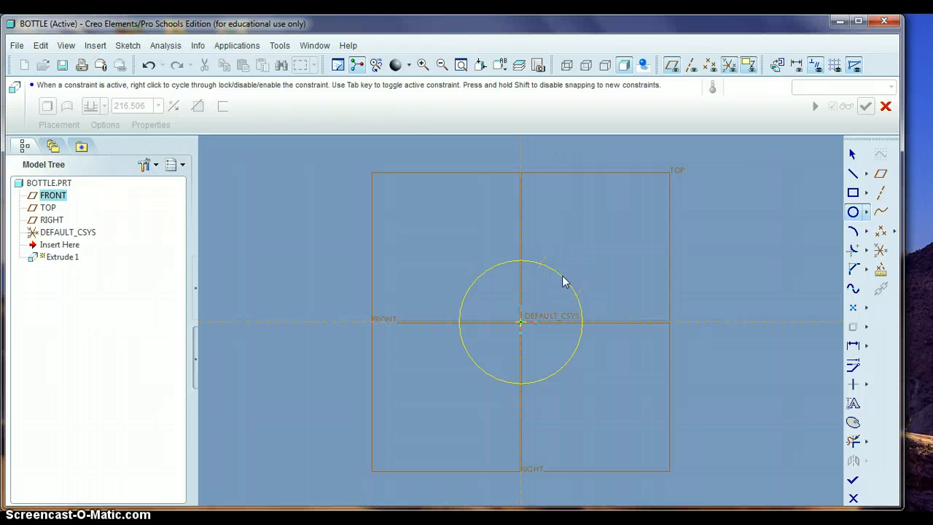
left_click(563, 277)
left_click_drag(398, 322, 428, 324)
Switch to the booklet in Adobe Reader and read the dimension-type notes and tangent line instructions on pages 13 and 14.
left_click(339, 520)
scroll(333, 411, "down", 5)
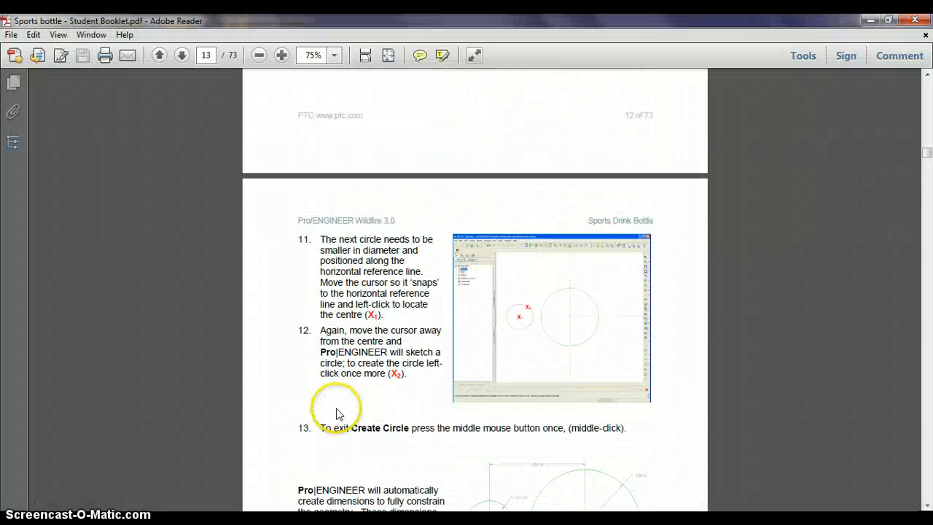
scroll(337, 413, "down", 6)
scroll(339, 411, "down", 2)
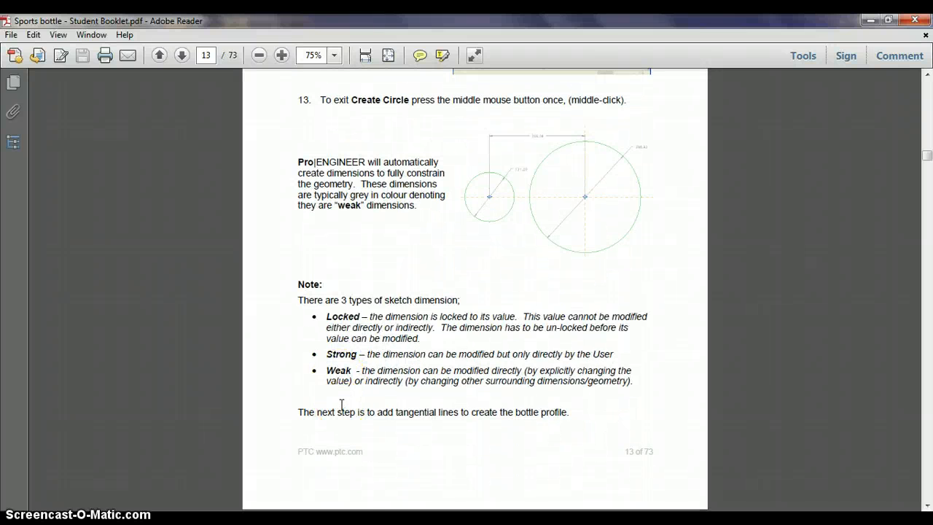
scroll(341, 405, "down", 10)
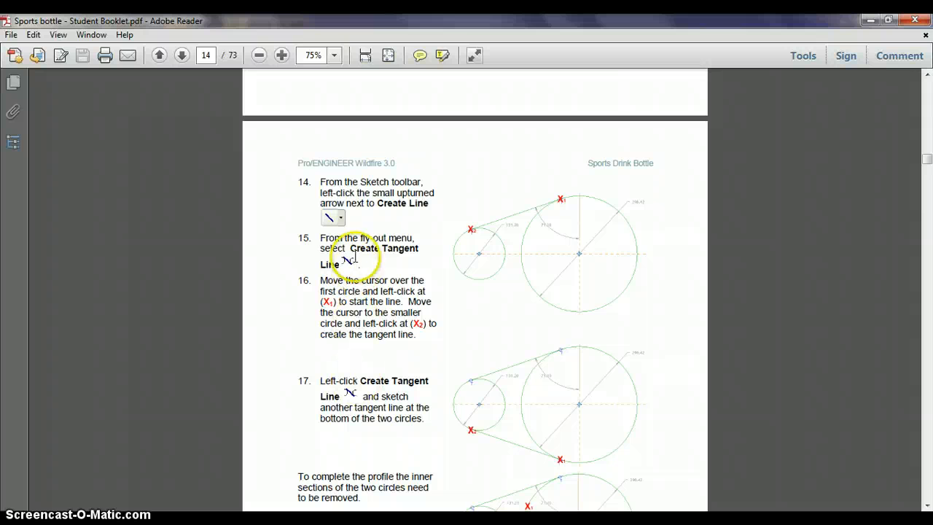
left_click(332, 231)
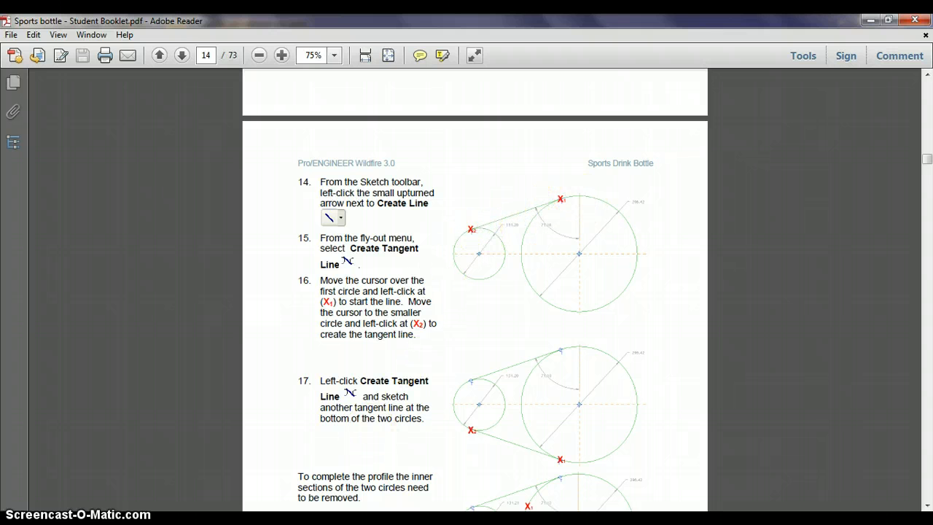
Back in Creo Elements/Pro, sketch a tangent line joining the undersides of the large and small circles.
key("alt+Tab")
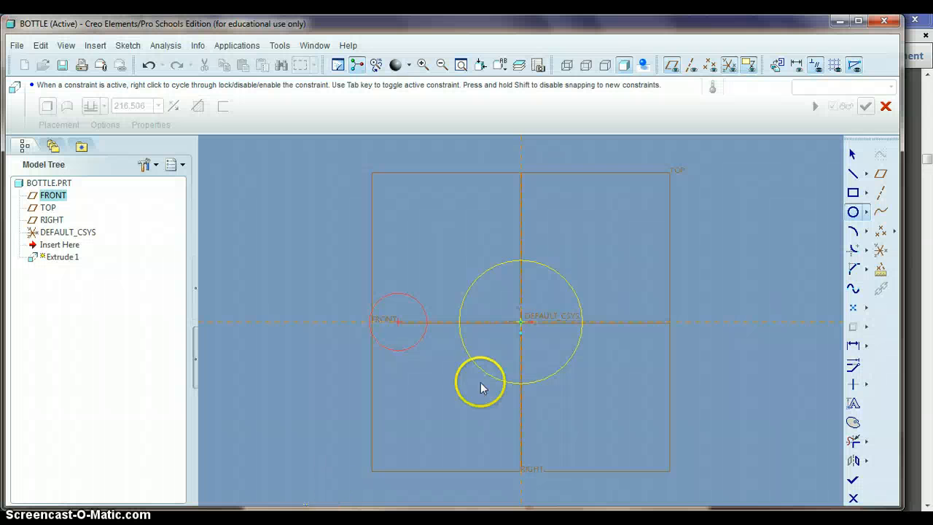
left_click(867, 175)
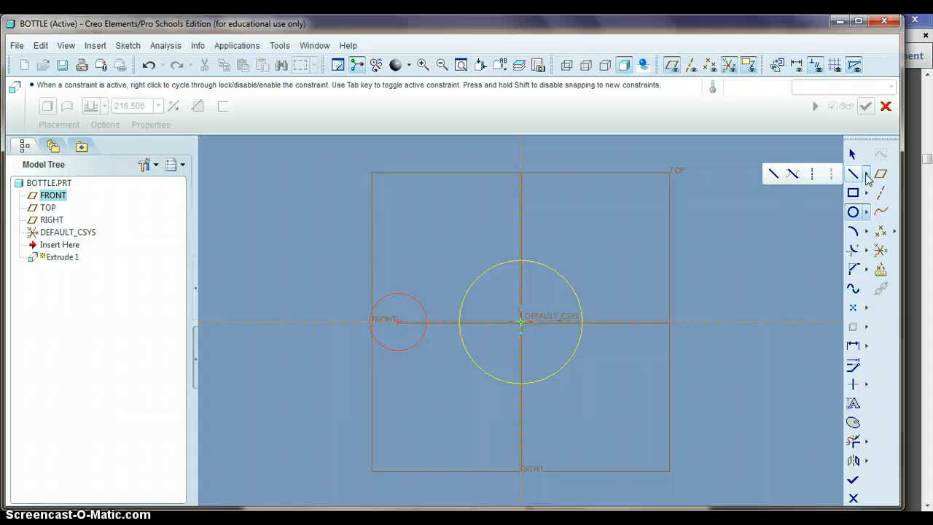
left_click(794, 175)
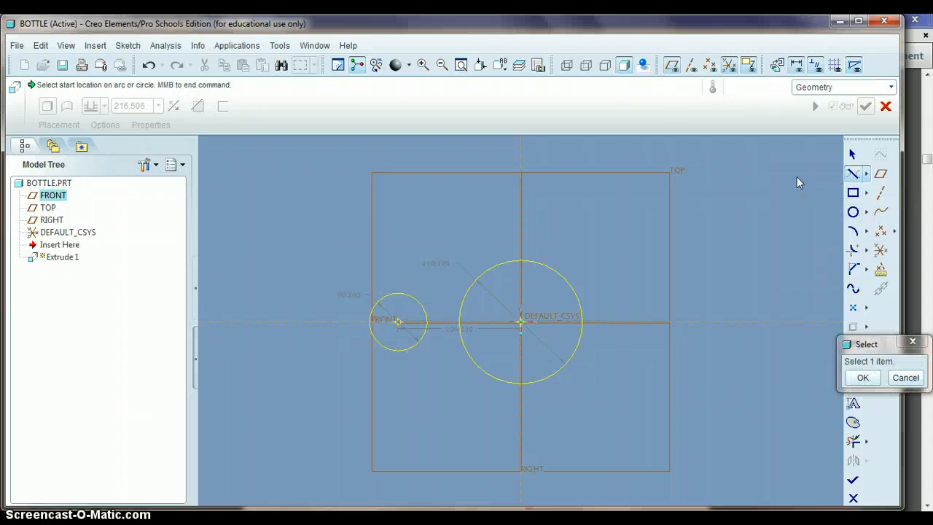
left_click(510, 267)
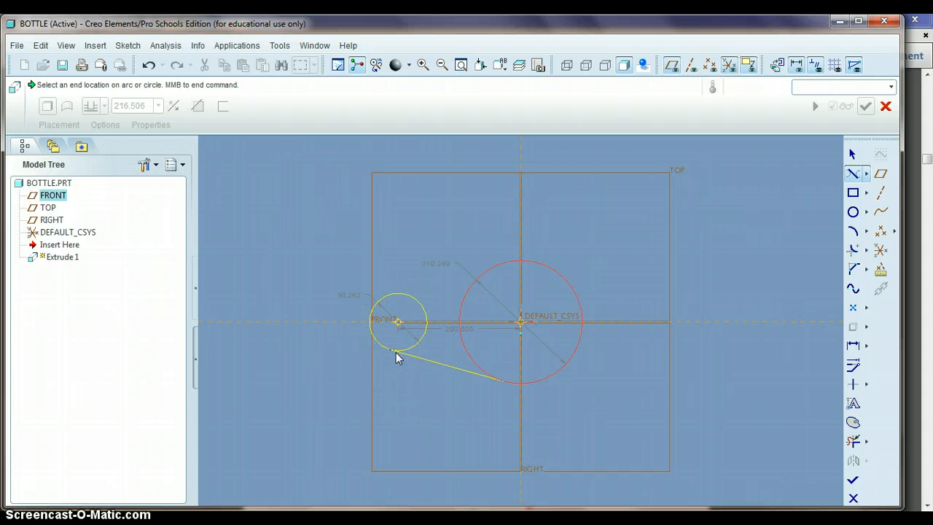
left_click(396, 356)
left_click(496, 419)
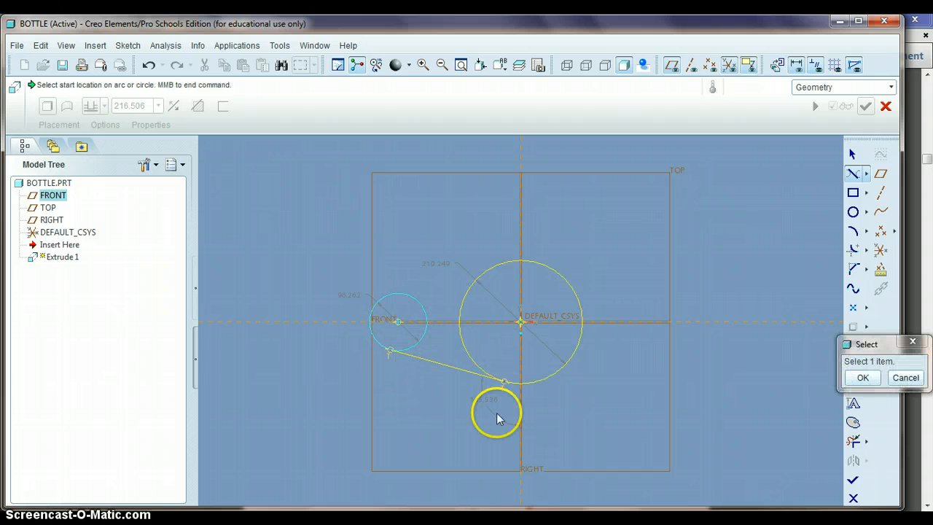
key("ctrl+z")
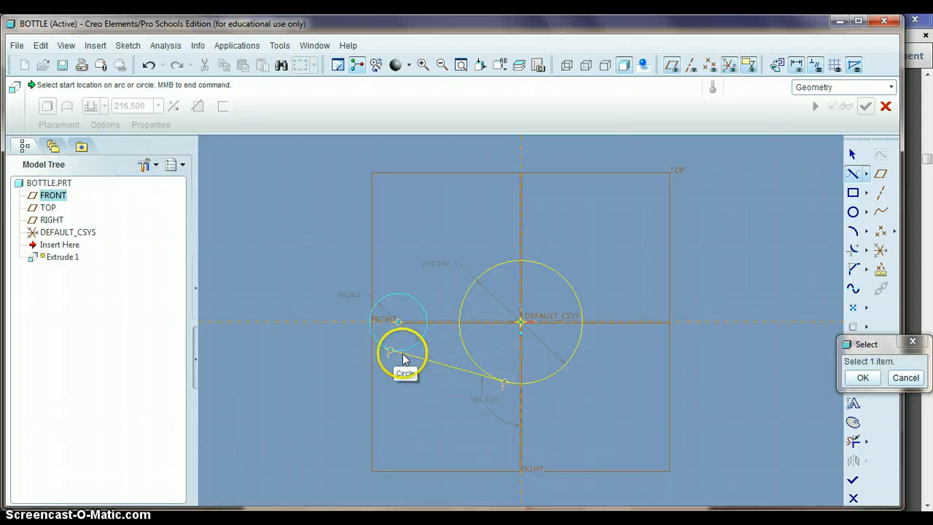
left_click(503, 383)
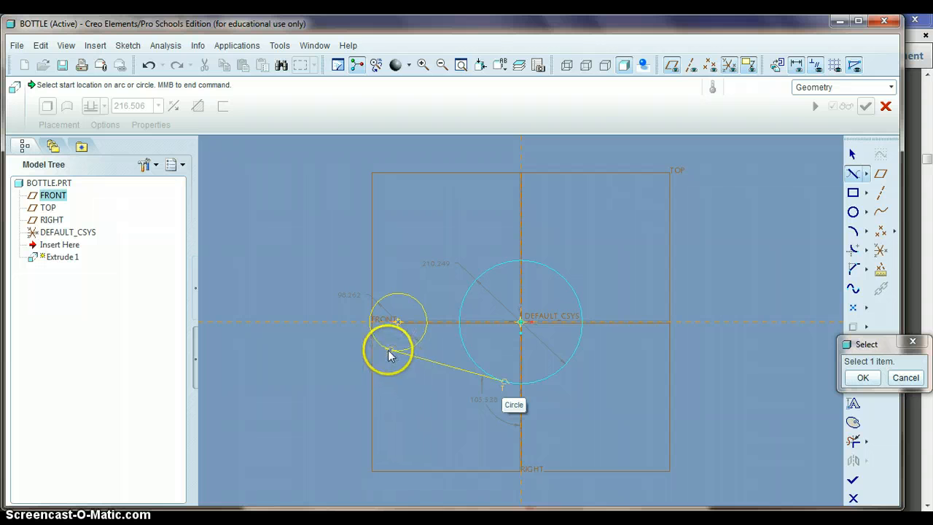
Sketch a second tangent line joining the upper sides of the two circles and end the line command.
left_click(511, 266)
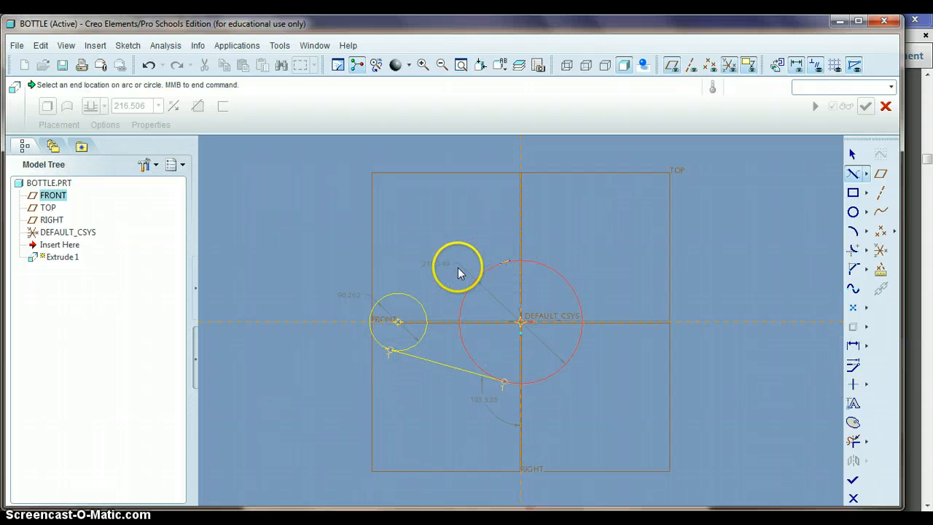
left_click(397, 299)
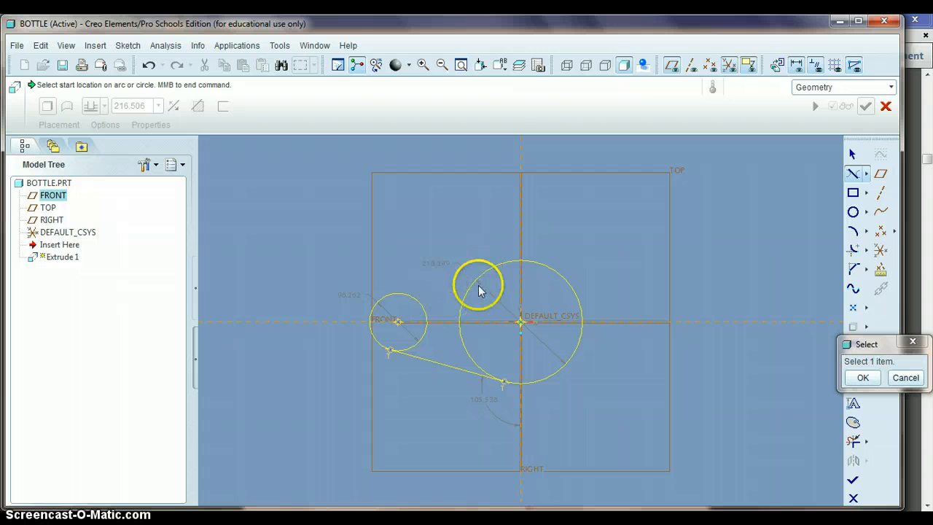
left_click(865, 379)
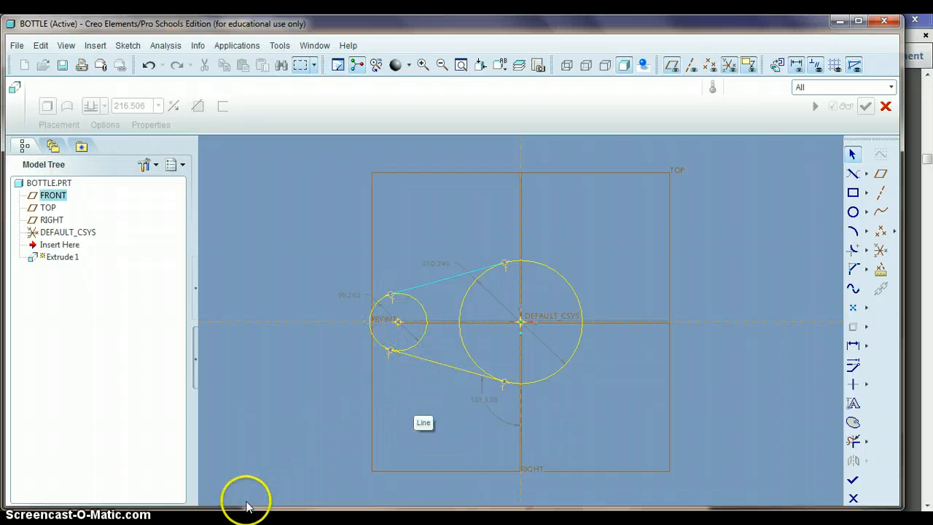
Switch to the booklet in Adobe Reader and read the Dynamic Trim instructions on page 14.
mouse_move(230, 519)
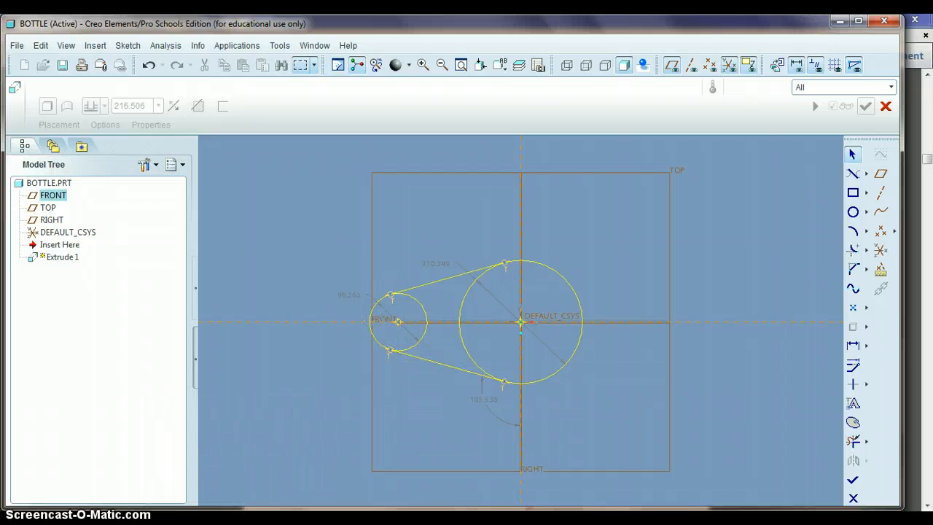
left_click(232, 520)
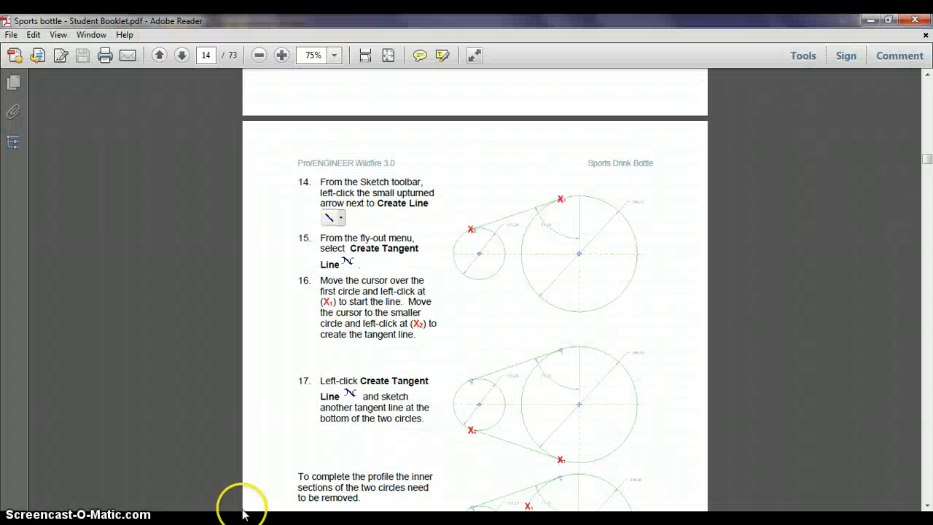
scroll(364, 313, "down", 4)
scroll(385, 343, "down", 3)
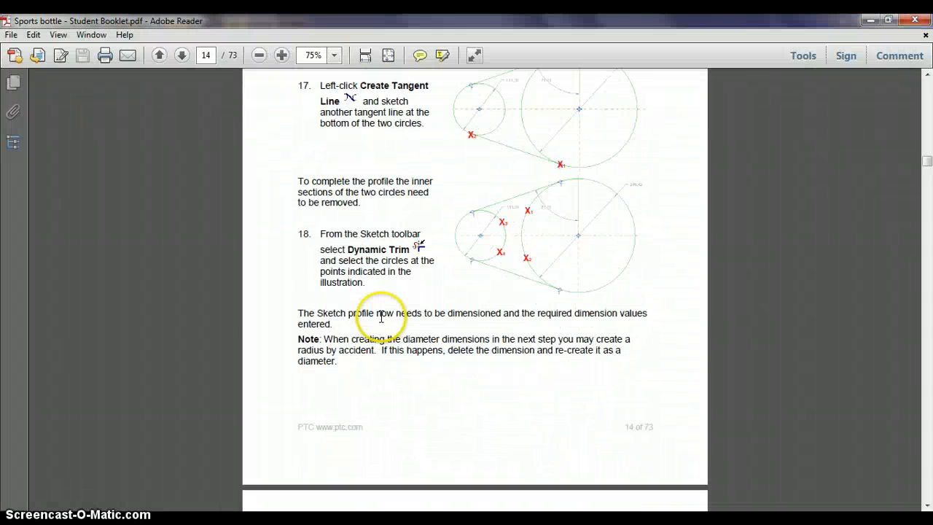
scroll(481, 255, "down", 4)
scroll(470, 266, "down", 3)
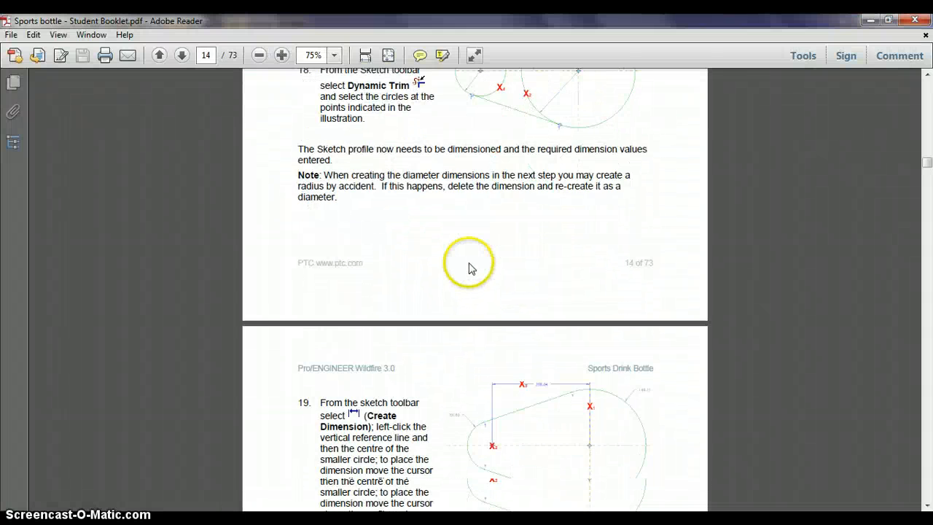
scroll(468, 270, "up", 3)
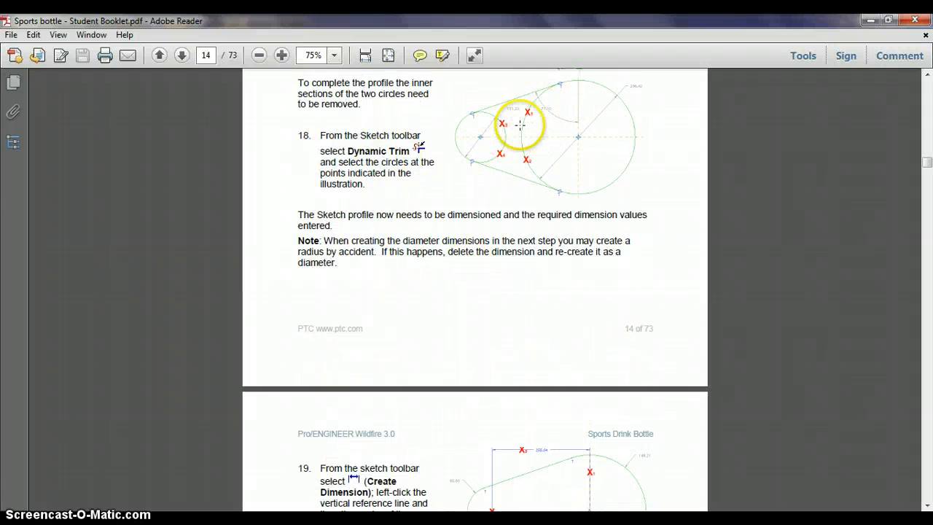
Back in Creo Elements/Pro, trim away the inner arcs of both circles between the tangent lines with Dynamic Trim.
left_click(871, 20)
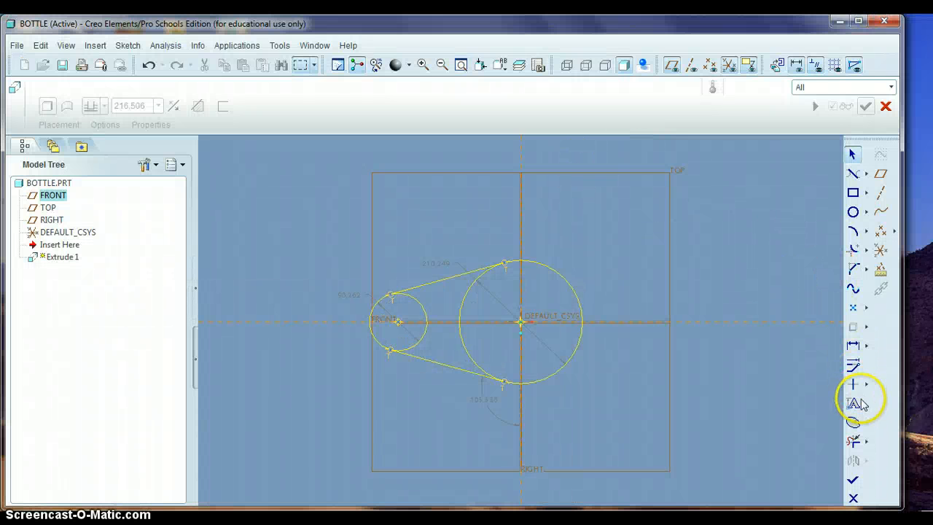
left_click(853, 441)
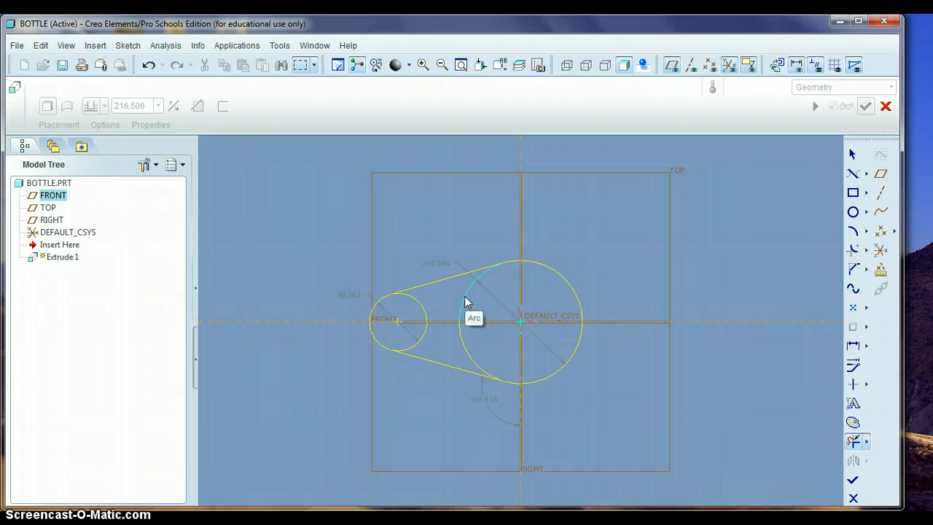
left_click(465, 296)
left_click(477, 337)
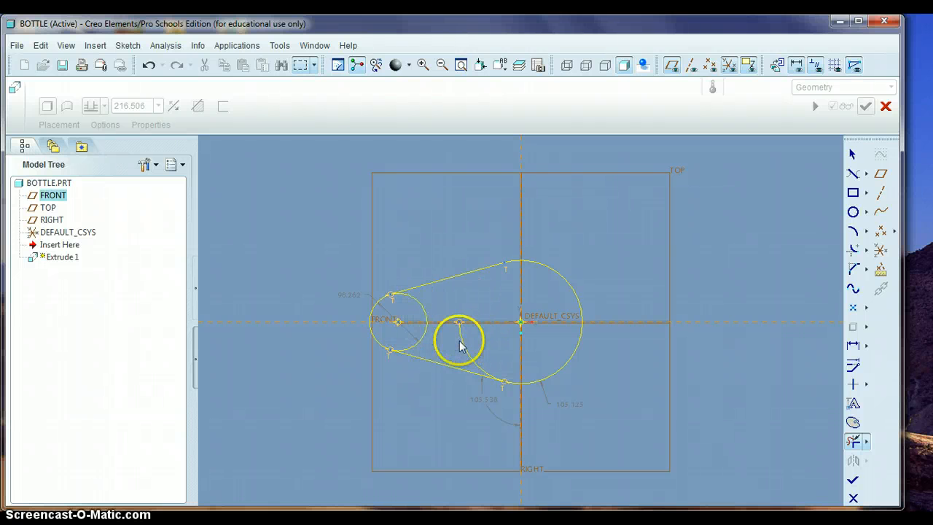
mouse_move(484, 343)
left_mouse_down()
mouse_move(418, 337)
mouse_move(412, 313)
mouse_move(454, 297)
left_mouse_up()
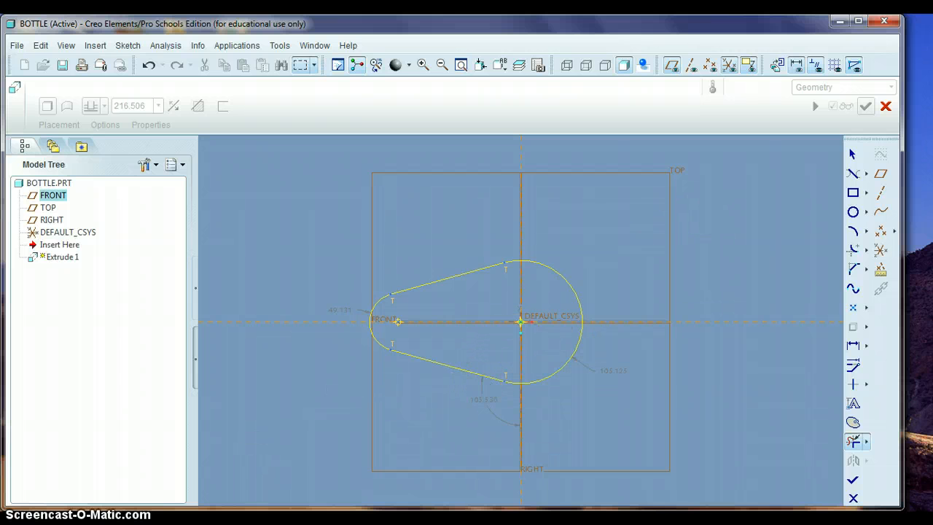
Switch to the booklet in Adobe Reader and read the dimensioning instructions, steps 19 to 22, on page 15.
key("alt+Tab")
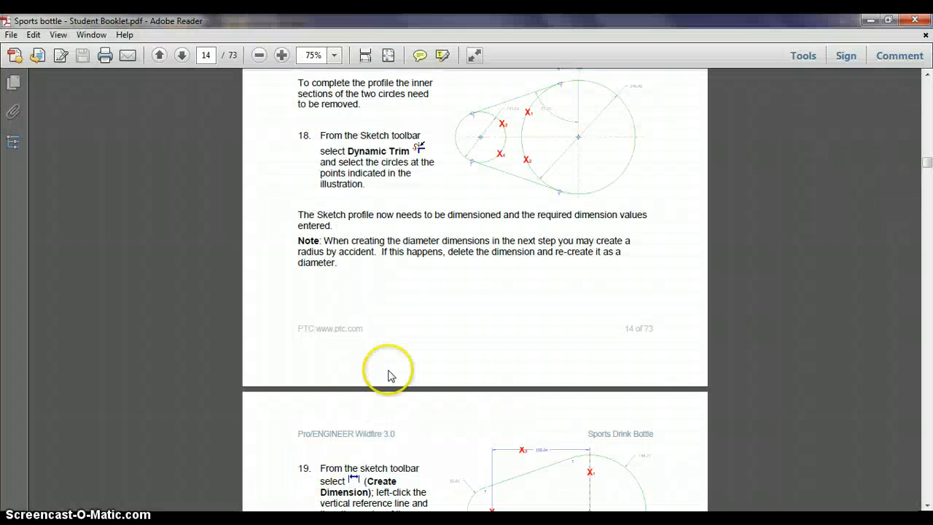
scroll(476, 230, "down", 6)
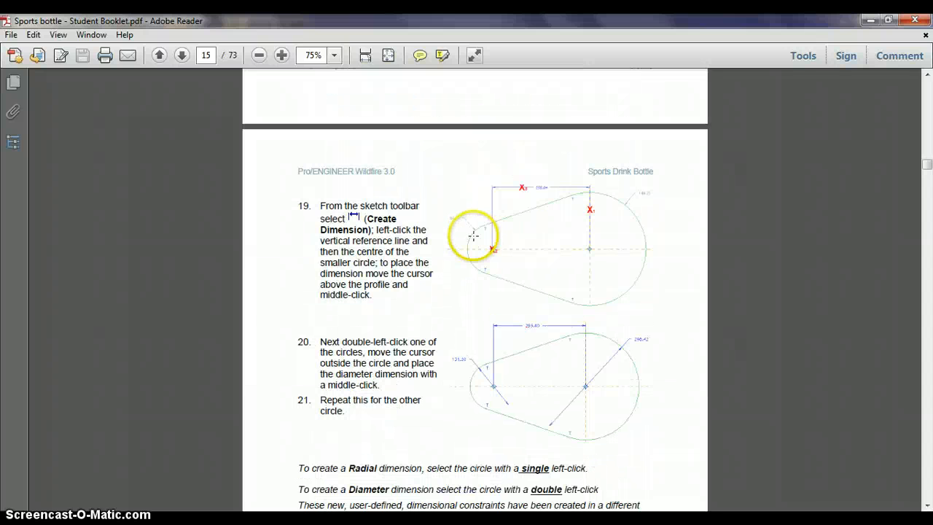
scroll(474, 237, "down", 3)
scroll(473, 242, "down", 5)
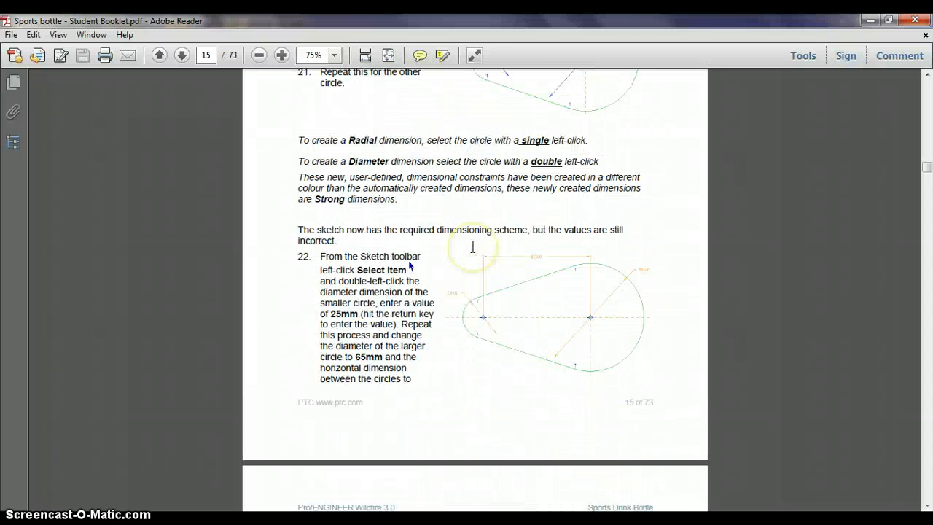
scroll(473, 248, "up", 5)
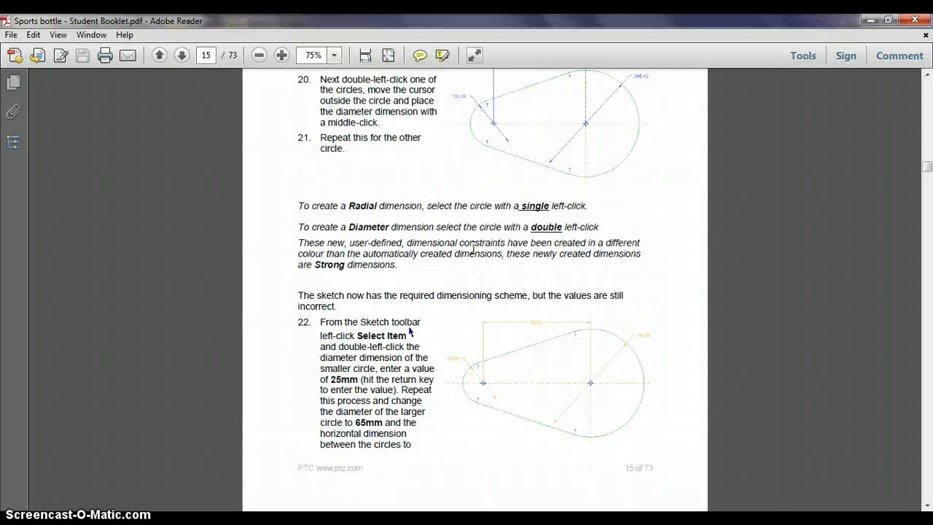
scroll(473, 249, "up", 1)
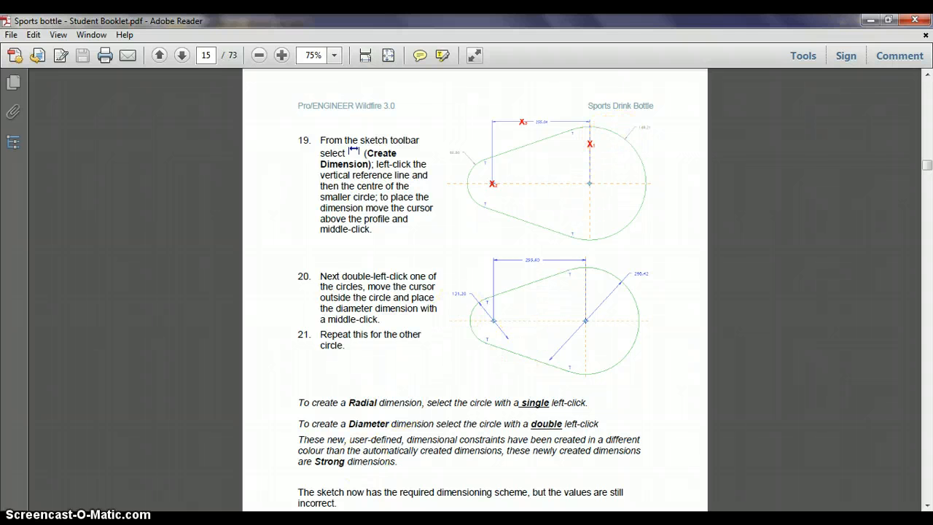
Back in Creo Elements/Pro, dimension the horizontal distance between the large and small arc centres, placing the dimension above the profile.
left_click(870, 20)
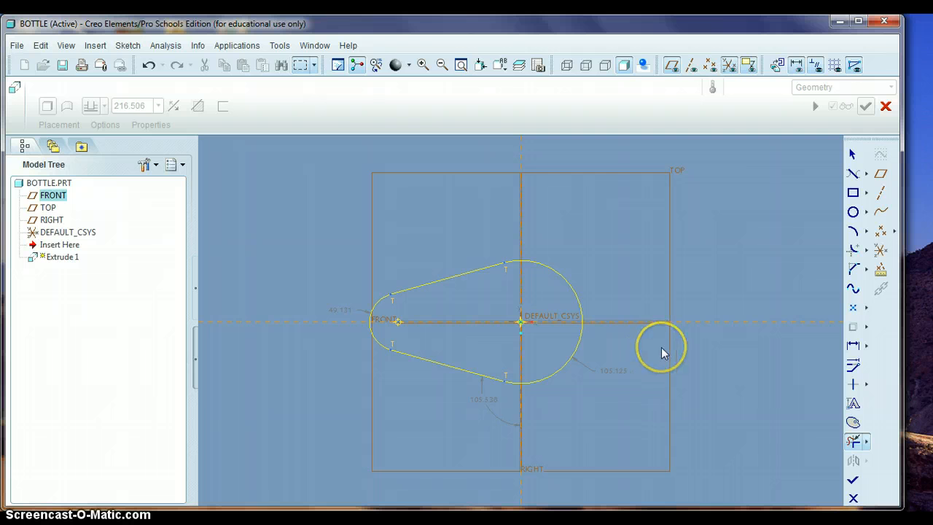
left_click(853, 347)
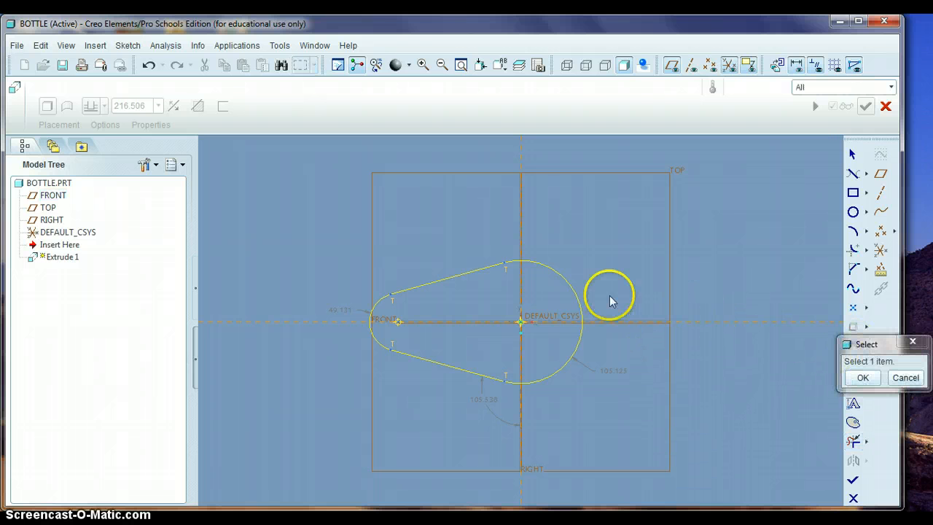
left_click(521, 323)
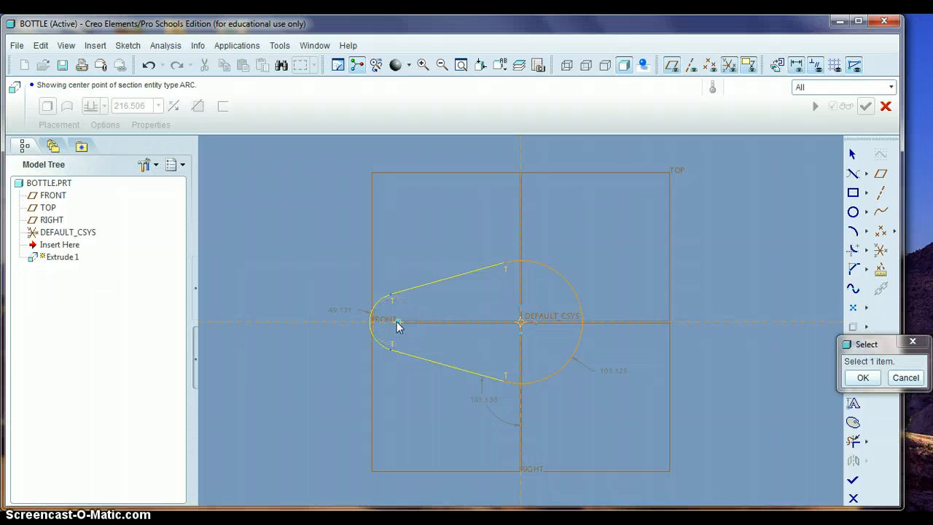
left_click(443, 241)
middle_click(459, 229)
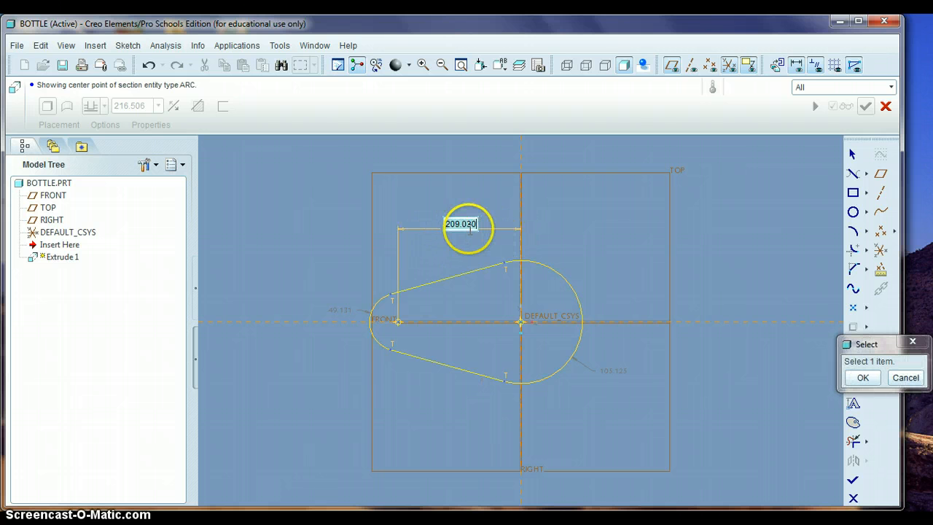
Dimension the diameters of the large arc and the small arc, placing both dimensions outside the profile.
left_click(571, 290)
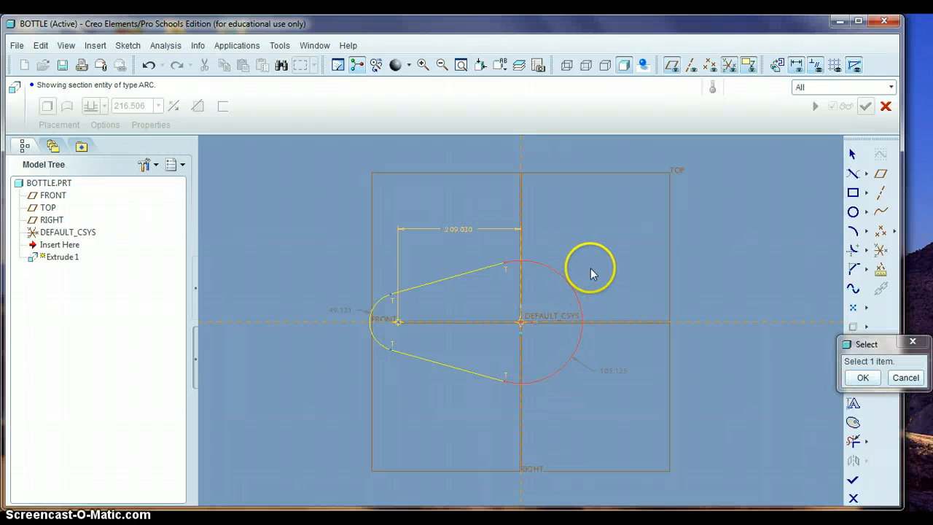
left_click_drag(591, 268, 639, 287)
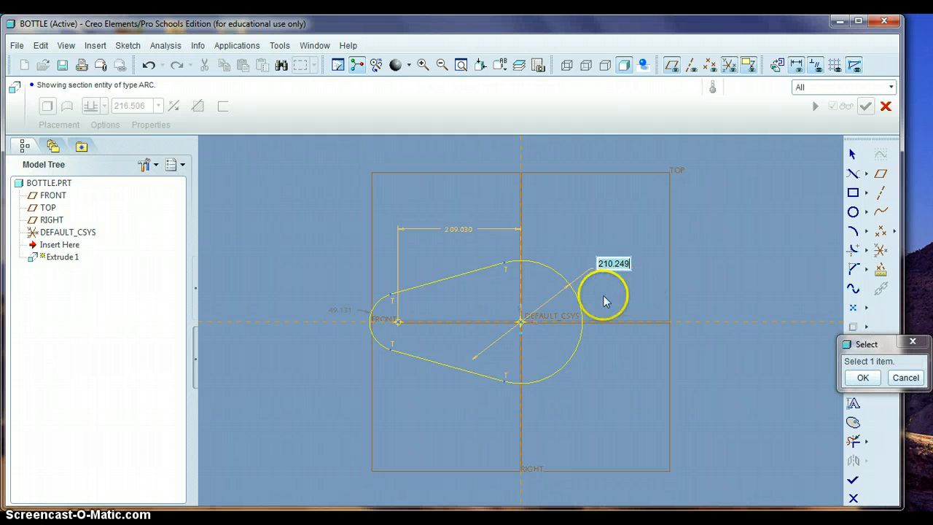
left_click(374, 312)
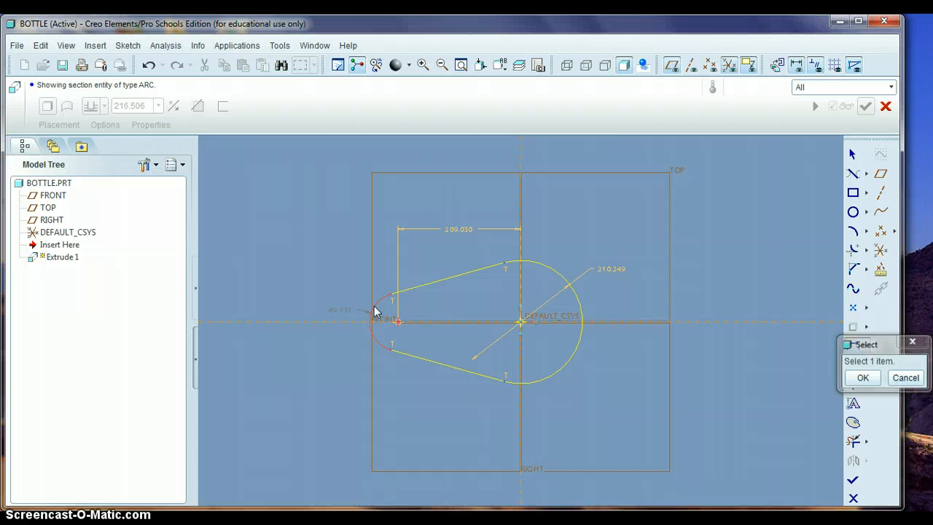
middle_click(341, 273)
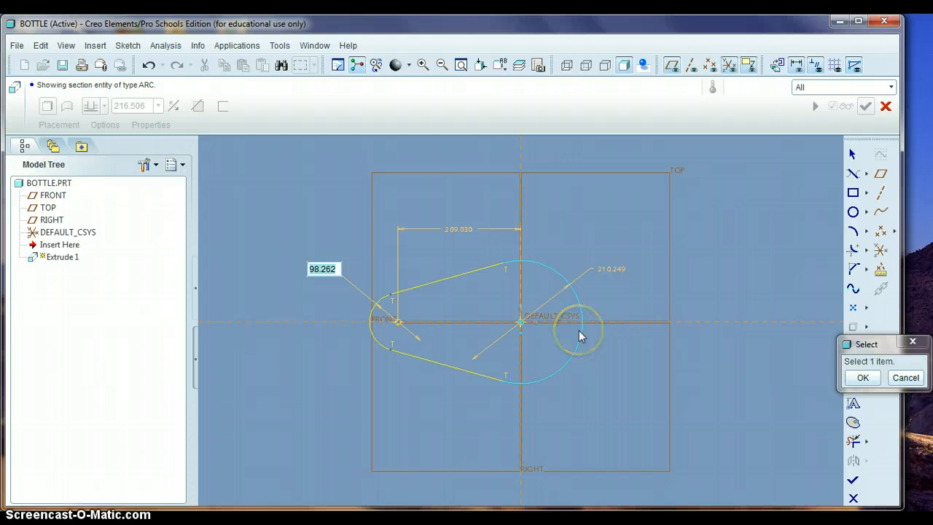
left_click(630, 310)
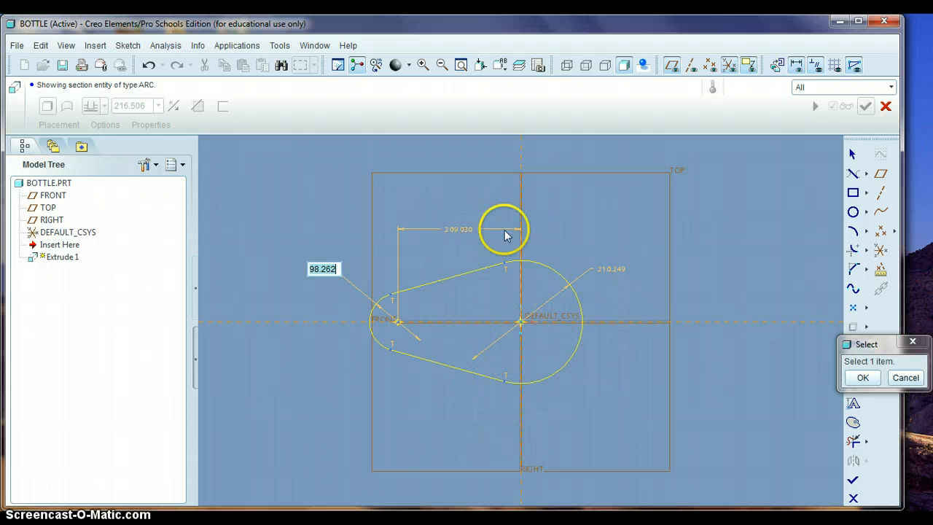
Set the small arc's diameter to 25 mm and the large arc's diameter to 65 mm.
double_click(315, 270)
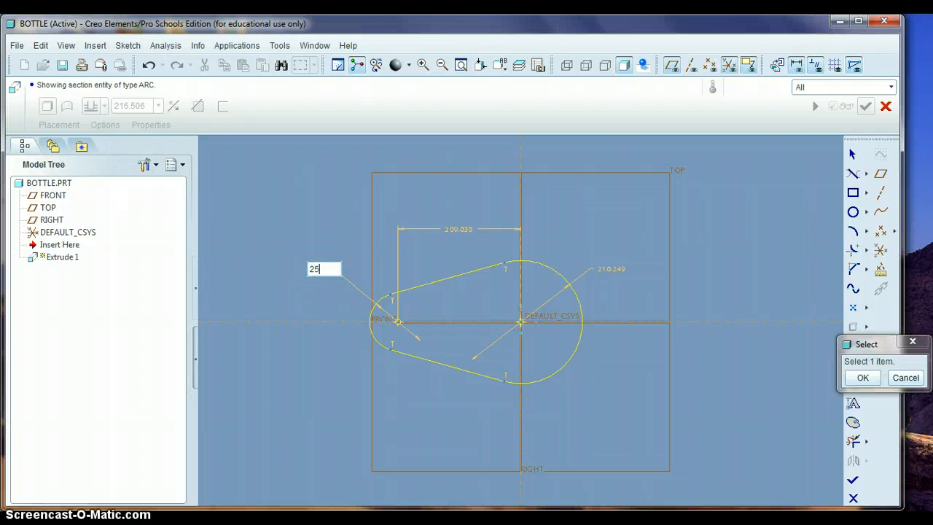
key("Return")
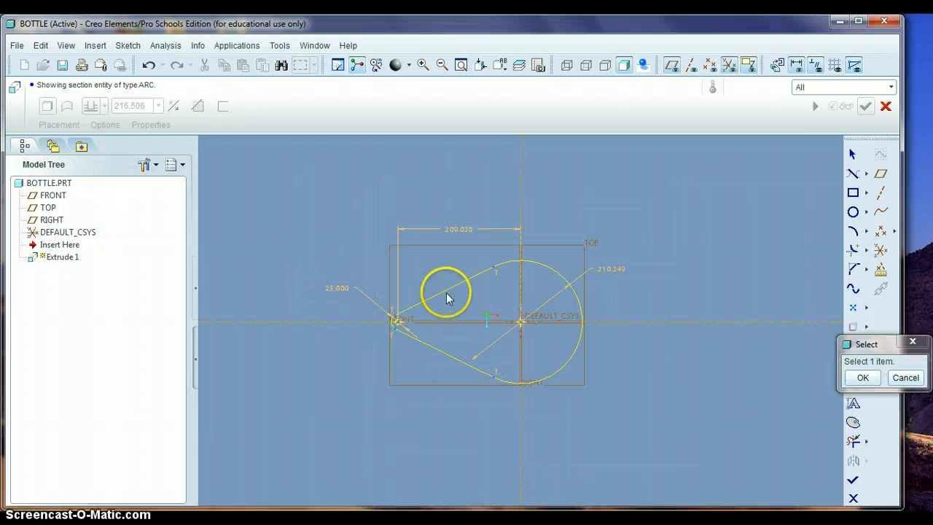
left_click(853, 156)
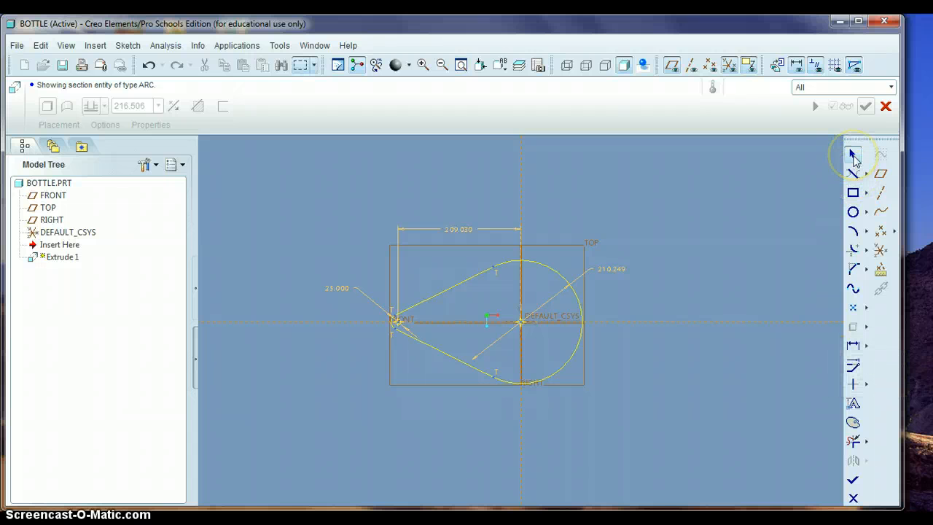
double_click(614, 270)
left_click(721, 287)
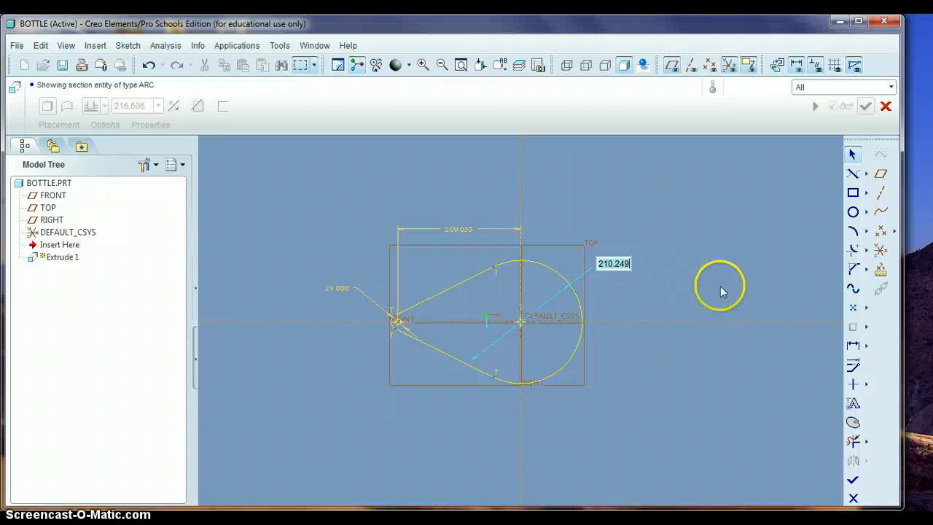
type("65")
left_click(720, 286)
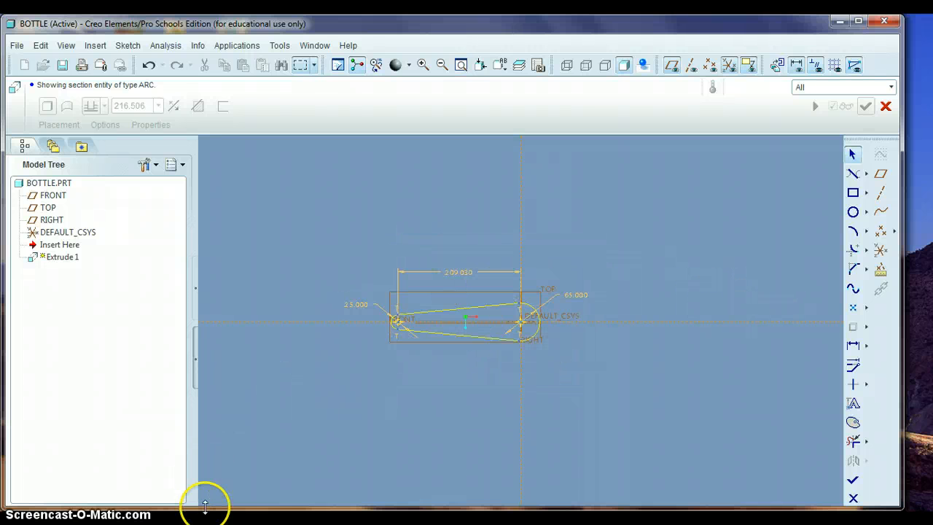
Switch to the booklet in Adobe Reader and read step 22 for the required dimension values.
left_click(225, 522)
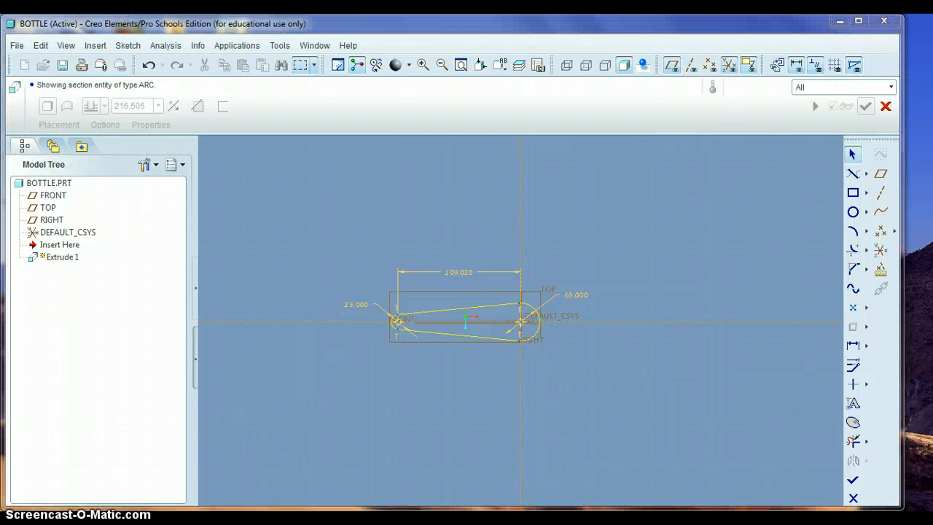
scroll(364, 376, "down", 3)
scroll(364, 375, "down", 3)
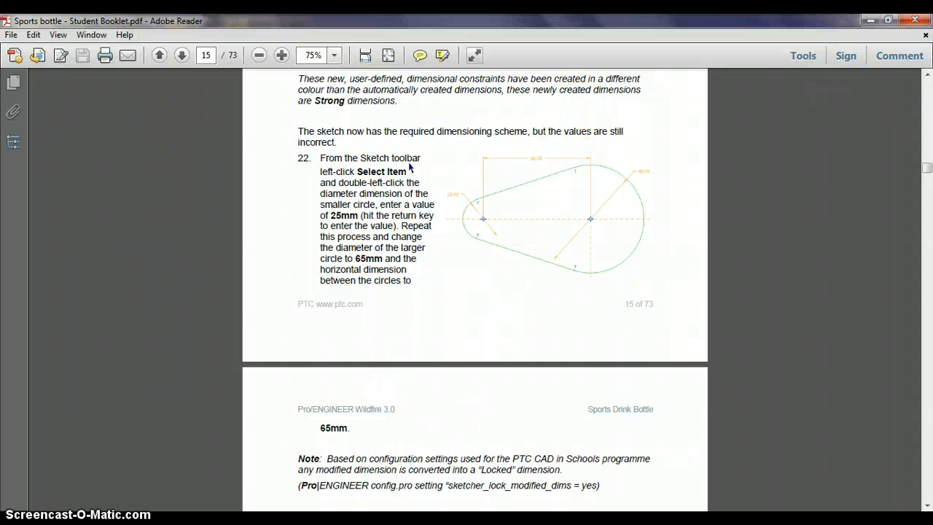
Back in Creo Elements/Pro, set the horizontal distance between the two arc centres to 65 mm.
left_click(872, 20)
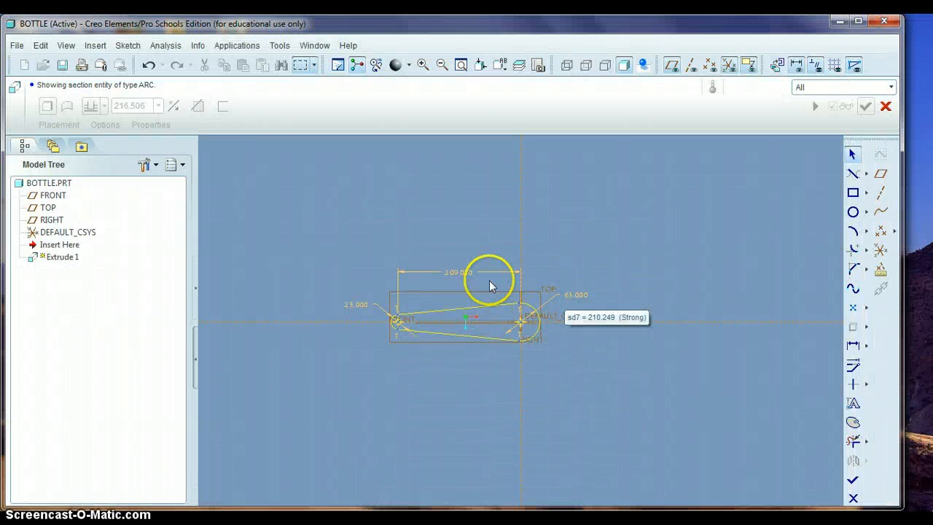
double_click(458, 271)
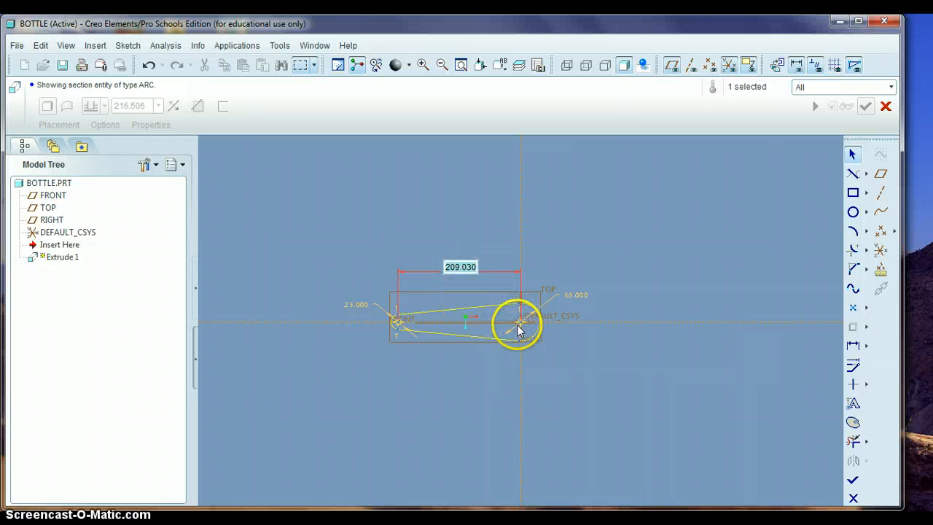
type("63")
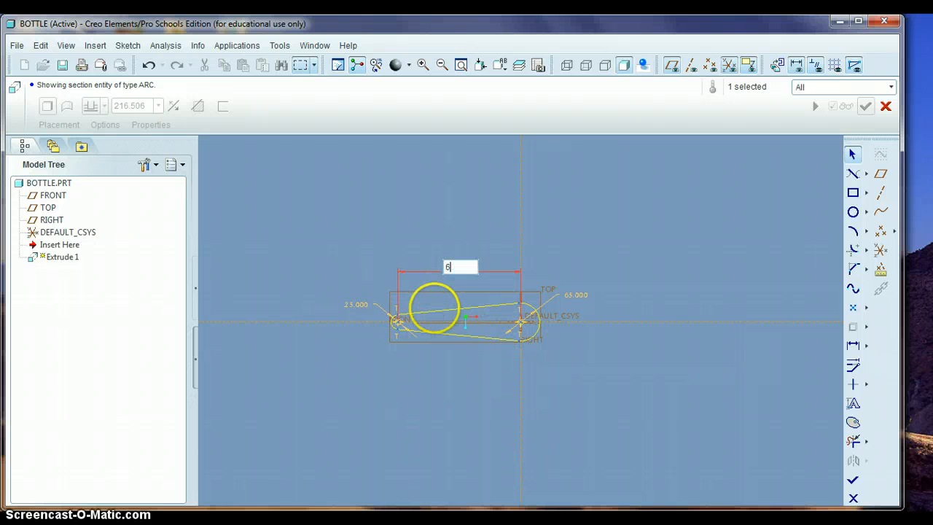
key("Return")
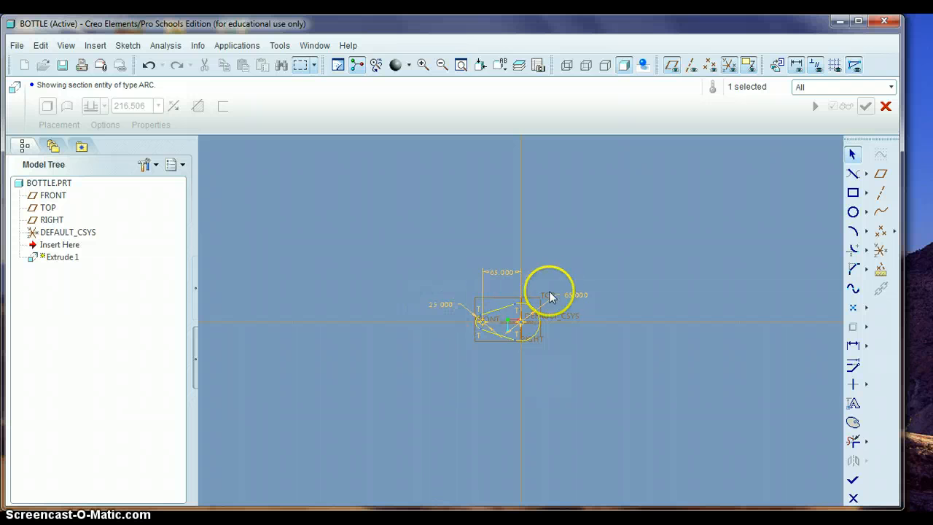
left_click(459, 65)
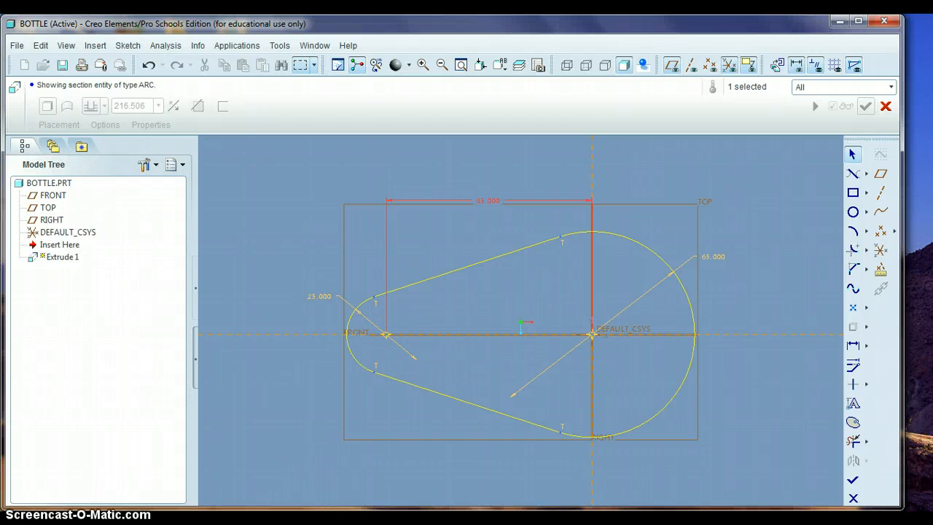
Switch to the booklet in Adobe Reader and read steps 23 to 27 on page 16 about finishing the sketch and extrusion.
left_click(291, 510)
scroll(334, 370, "down", 5)
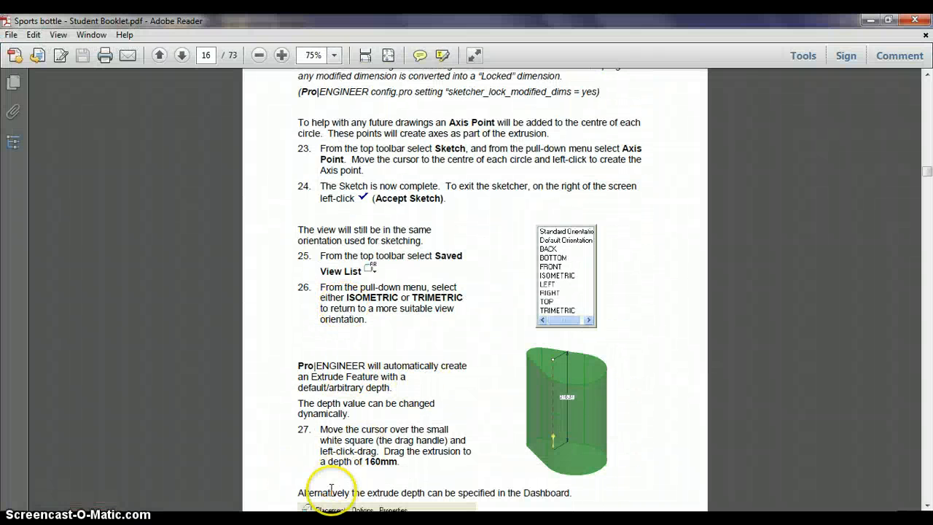
Back in Creo Elements/Pro, accept the teardrop sketch and complete the solid extrusion, keeping the default depth of 216.506.
left_click(874, 23)
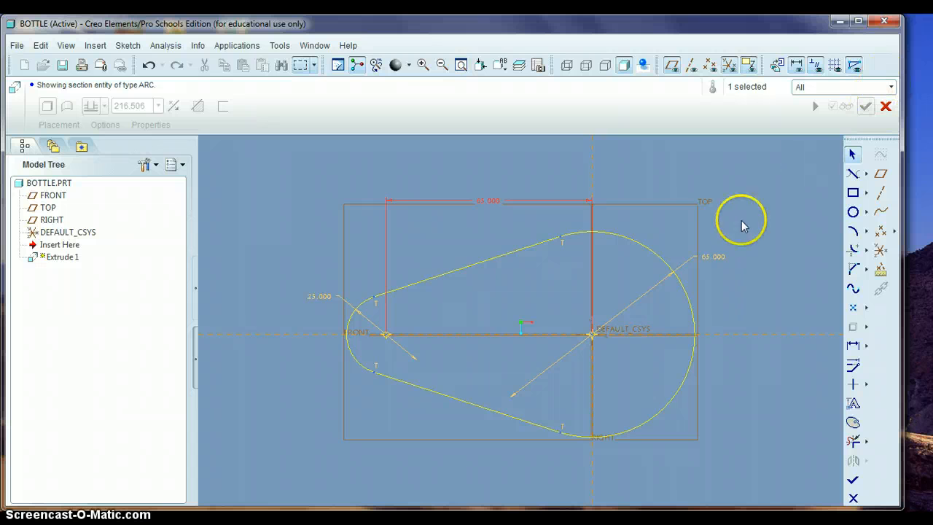
scroll(738, 231, "up", 3)
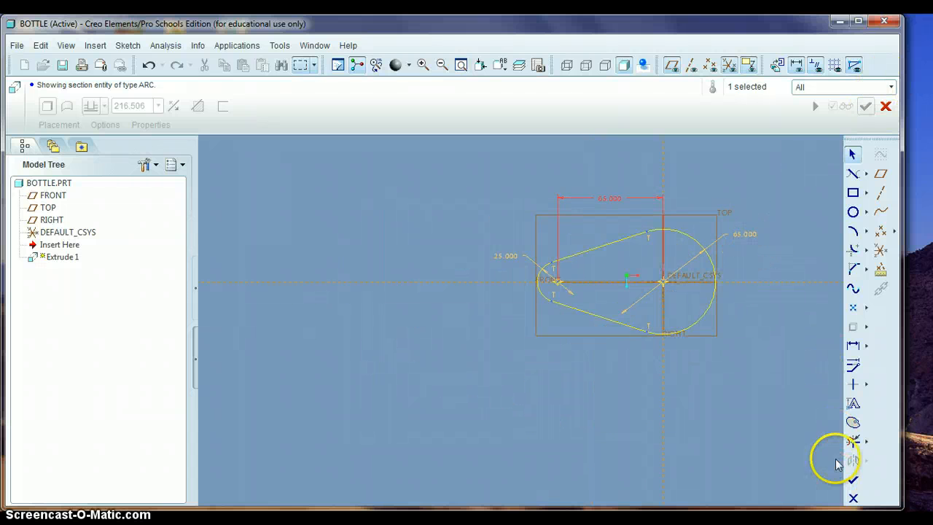
left_click(854, 481)
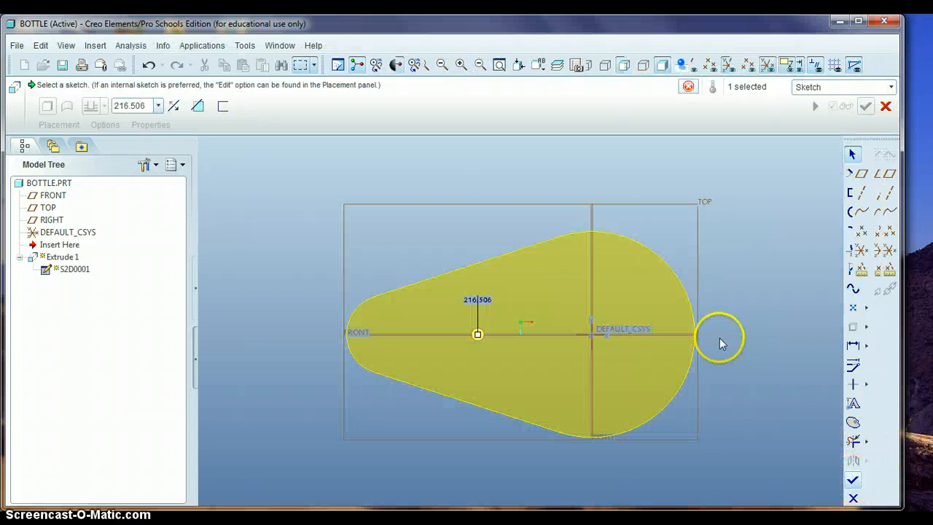
middle_click_drag(722, 318, 723, 289)
scroll(722, 290, "up", 5)
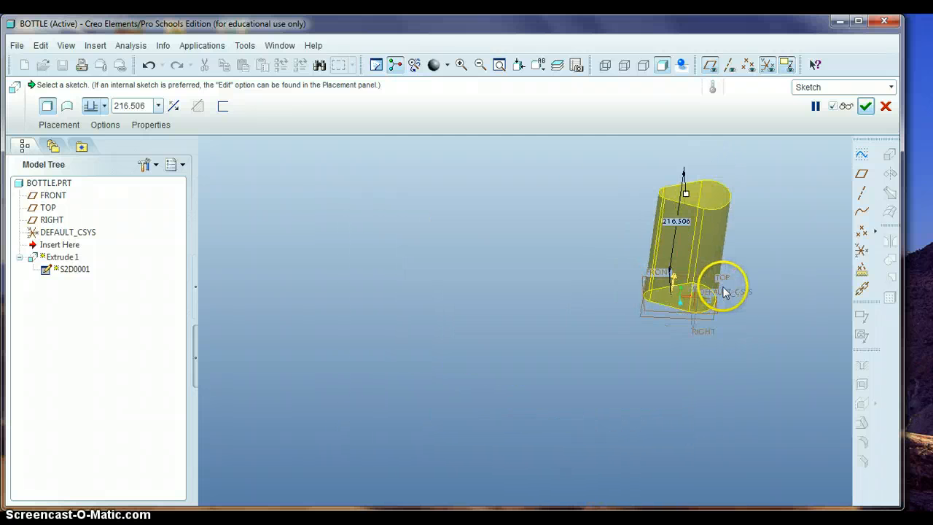
left_click(499, 65)
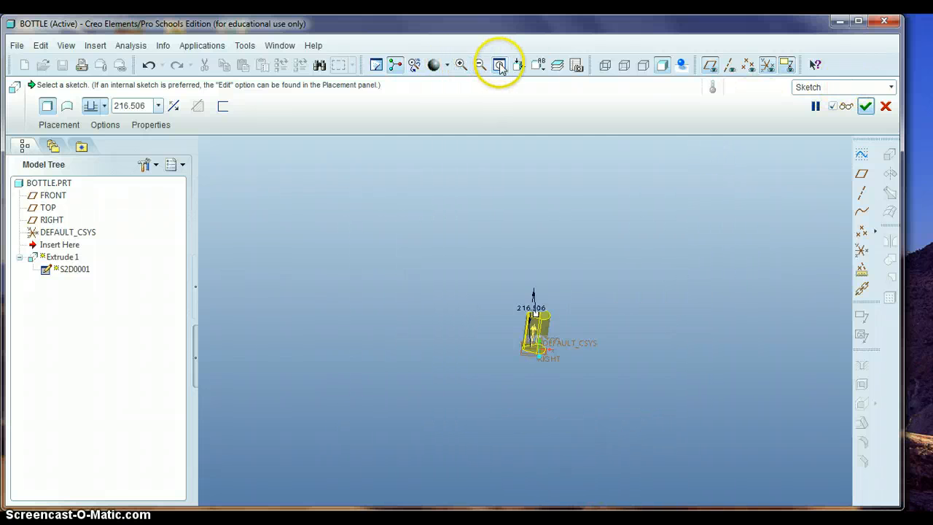
scroll(524, 270, "down", 3)
scroll(529, 278, "down", 2)
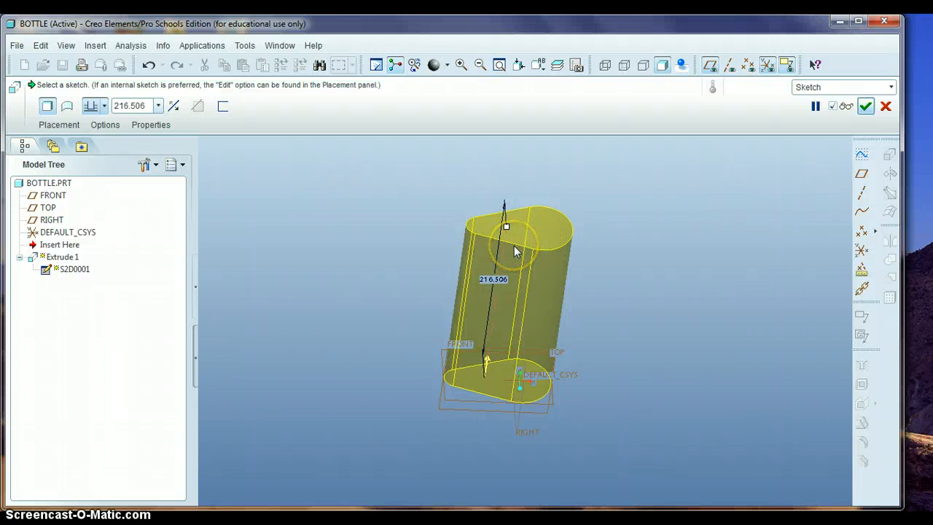
left_click(865, 105)
scroll(671, 256, "up", 6)
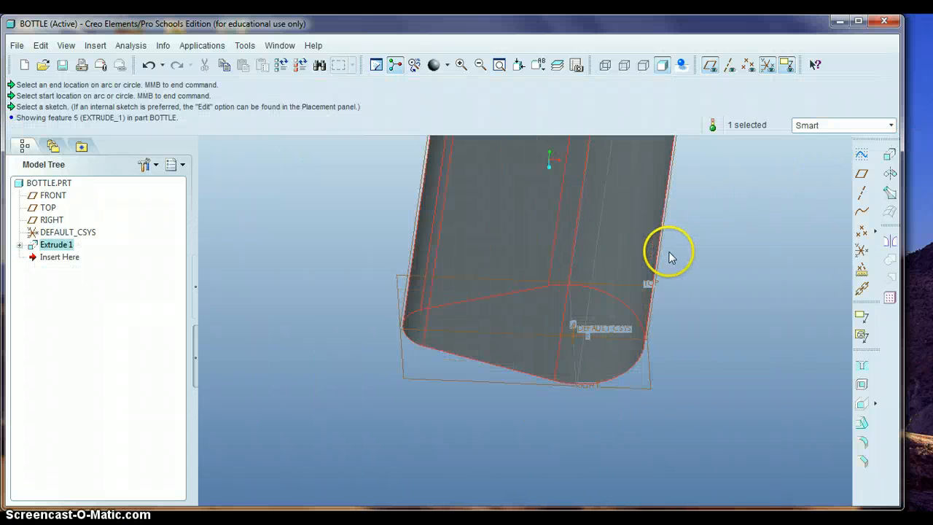
mouse_move(678, 221)
middle_mouse_down()
mouse_move(676, 193)
mouse_move(675, 202)
middle_mouse_up()
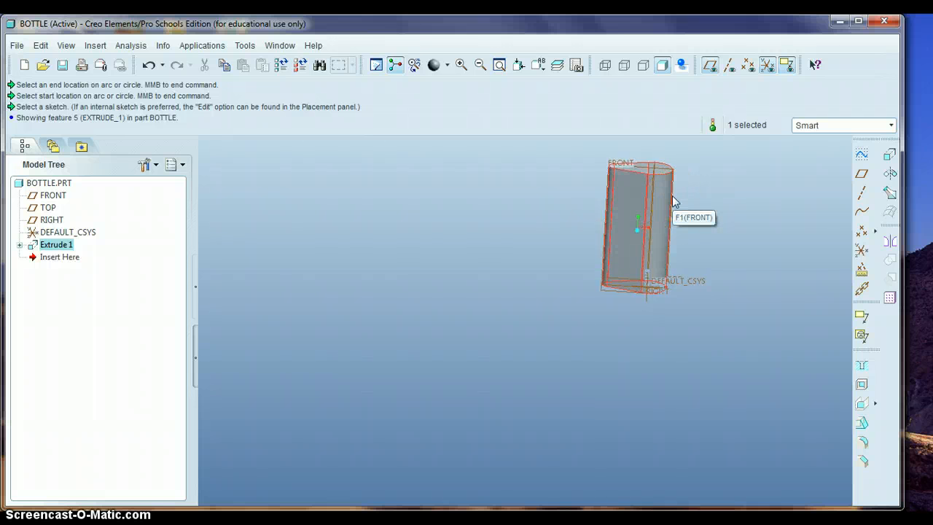
left_click(649, 162)
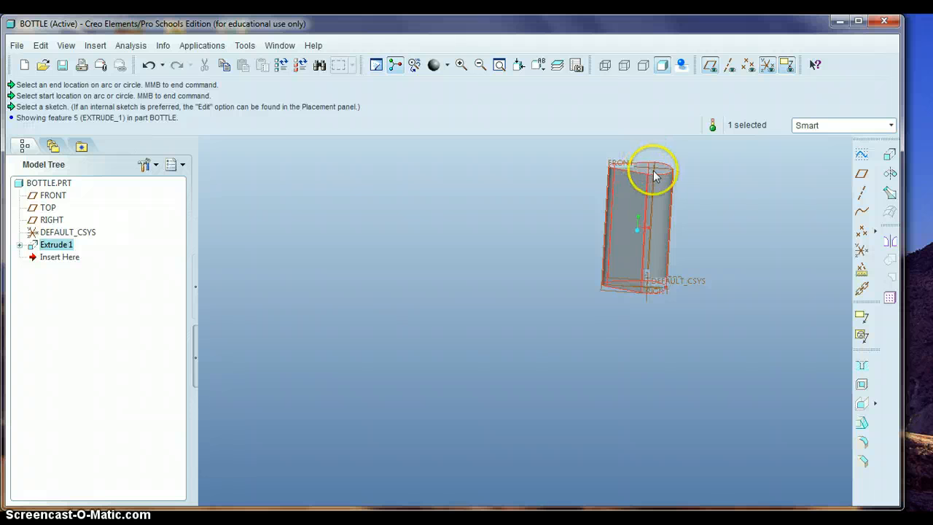